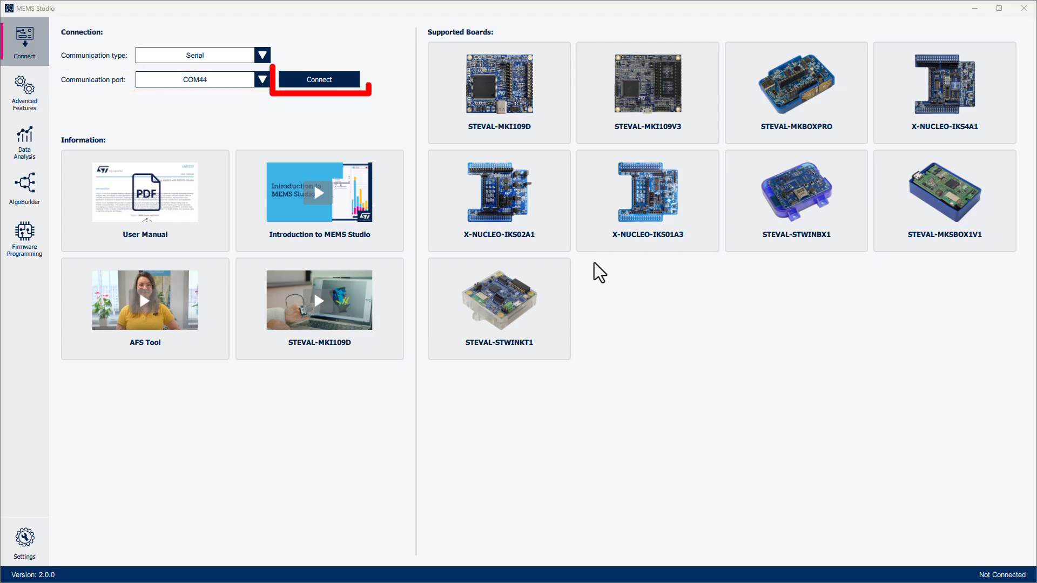
Connect to the board over serial port COM44 and select LIS2DUXS12 as the accelerometer sensor, keeping the other sensors as proposed
click(319, 79)
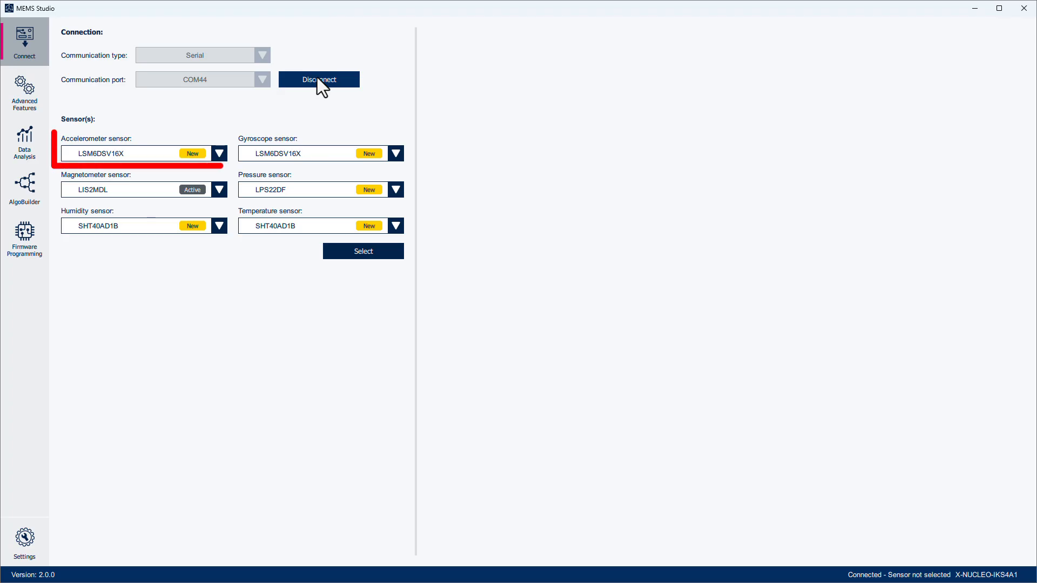
click(220, 154)
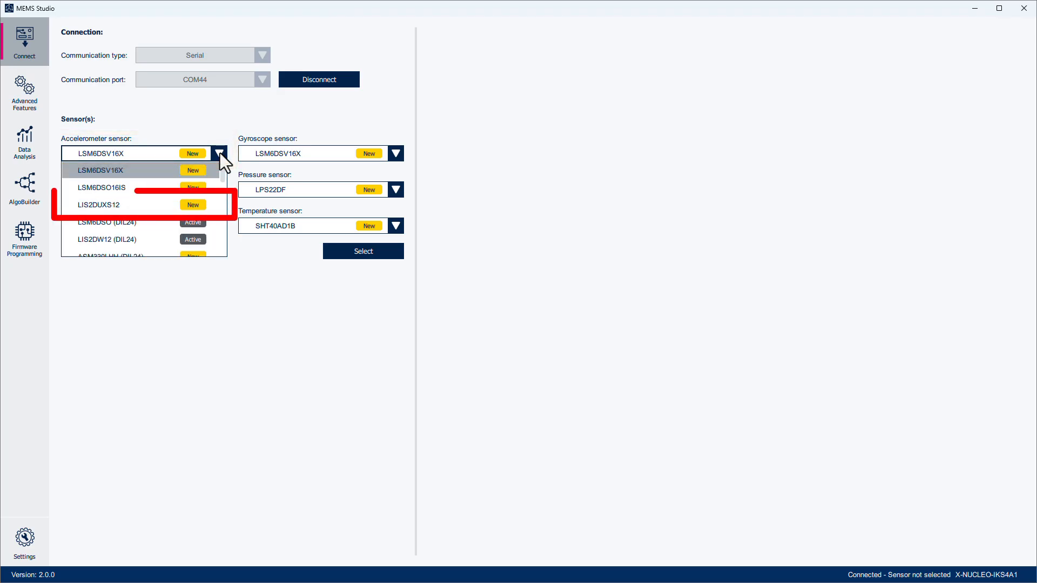
click(203, 204)
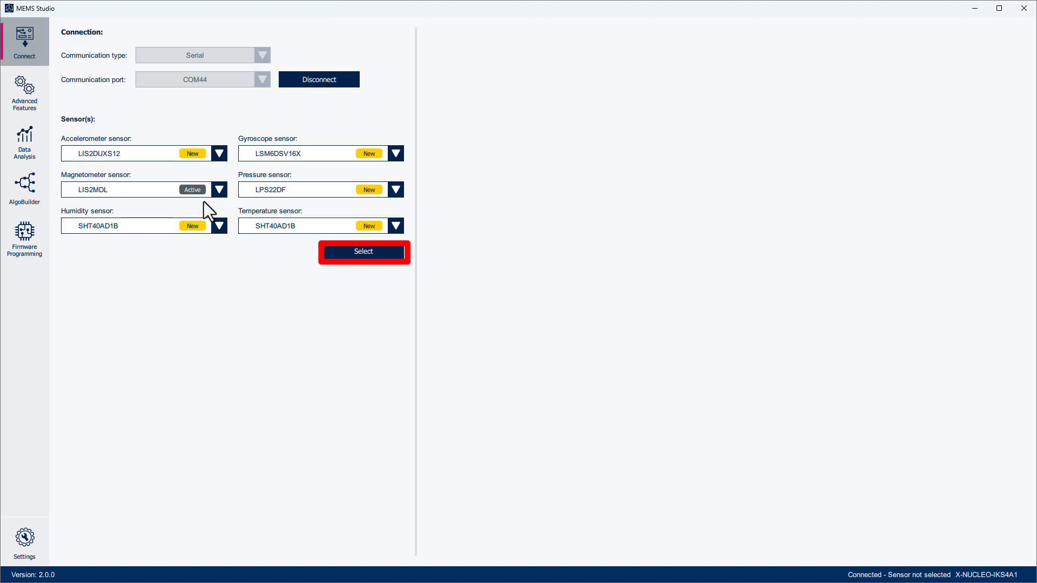
click(361, 255)
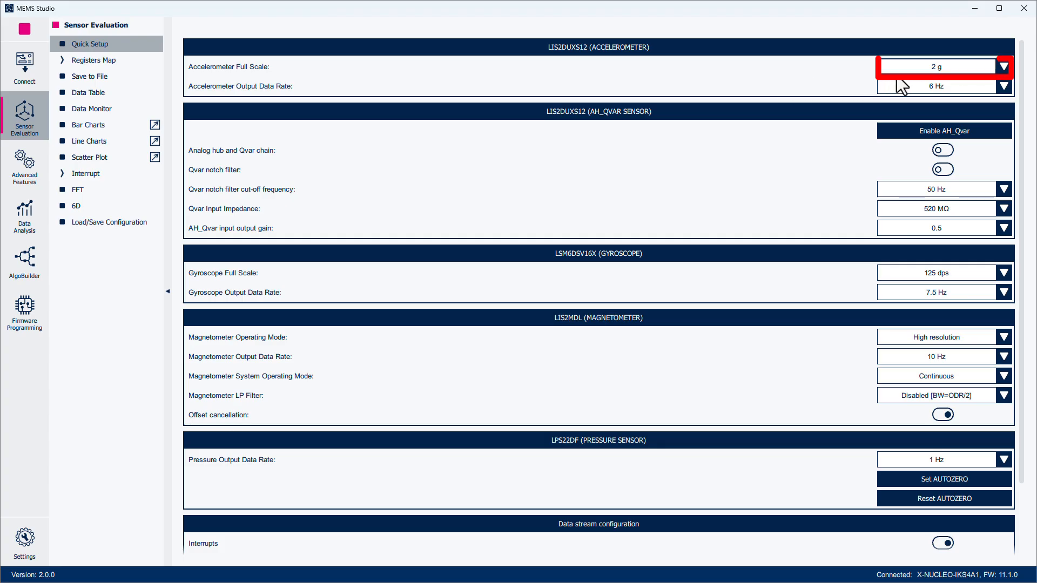
Set the LIS2DUXS12 accelerometer full scale to 16 g and its output data rate to 100 Hz
click(1003, 67)
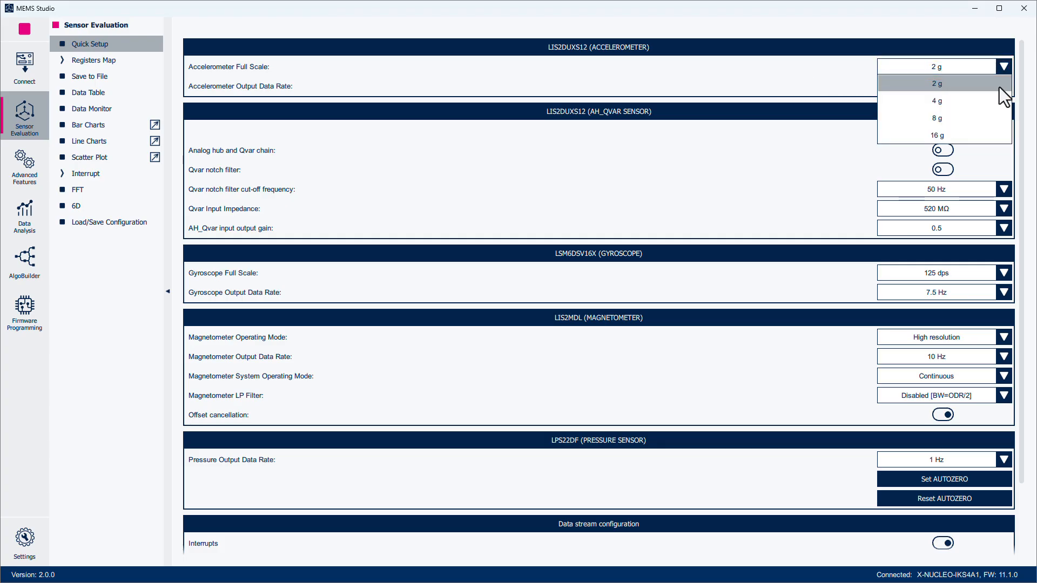
click(997, 135)
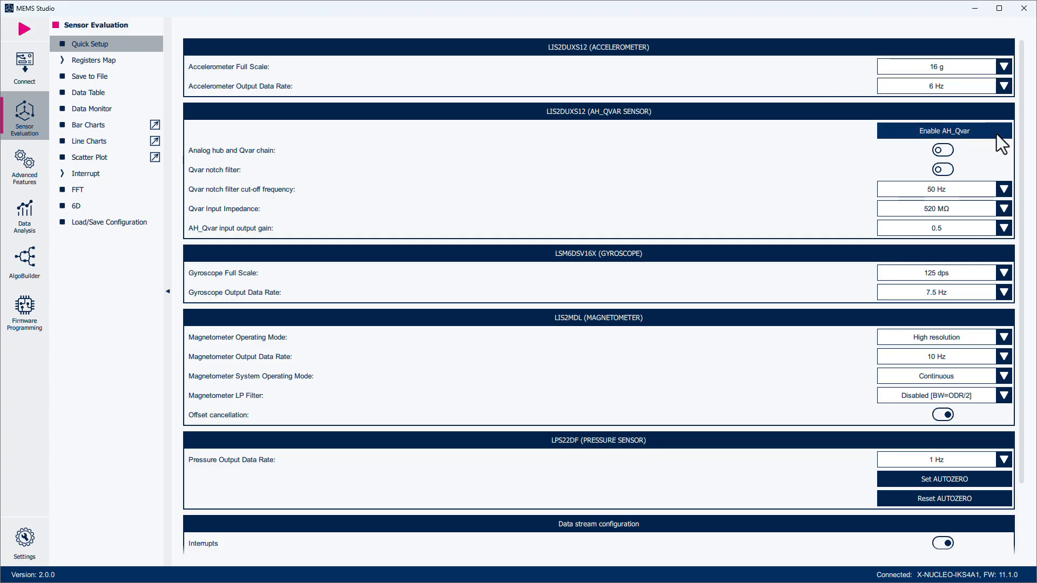
click(1003, 86)
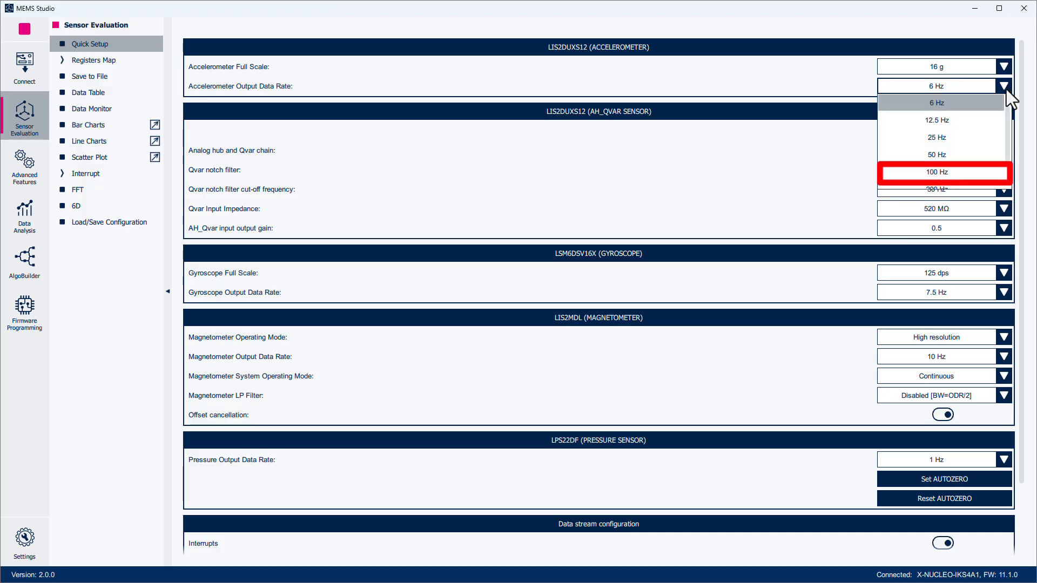
click(988, 172)
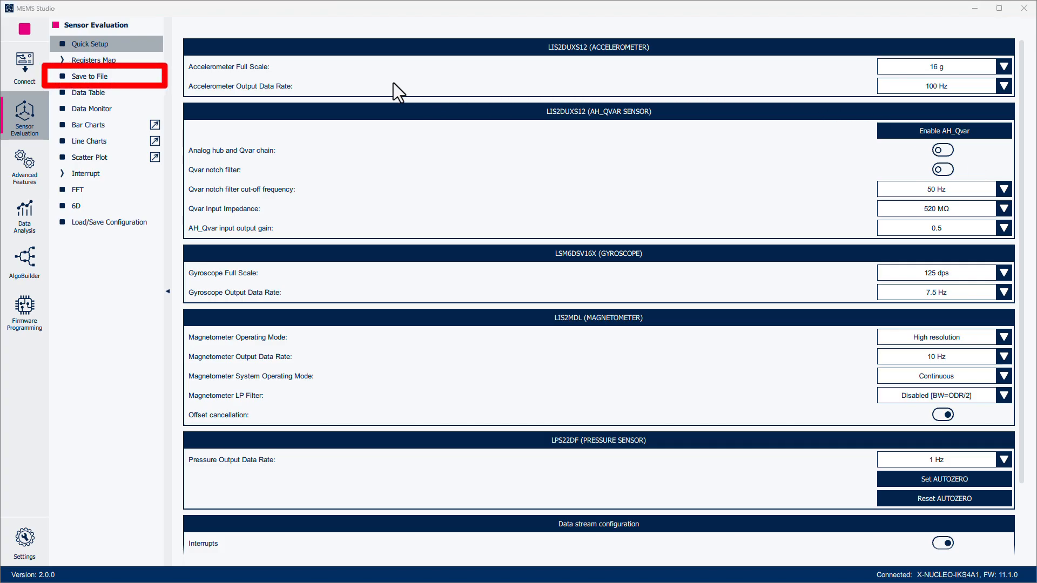
Set the data log file to acceleration.csv in the MEMS_Studio-Workshop/Module4/logs folder
click(131, 78)
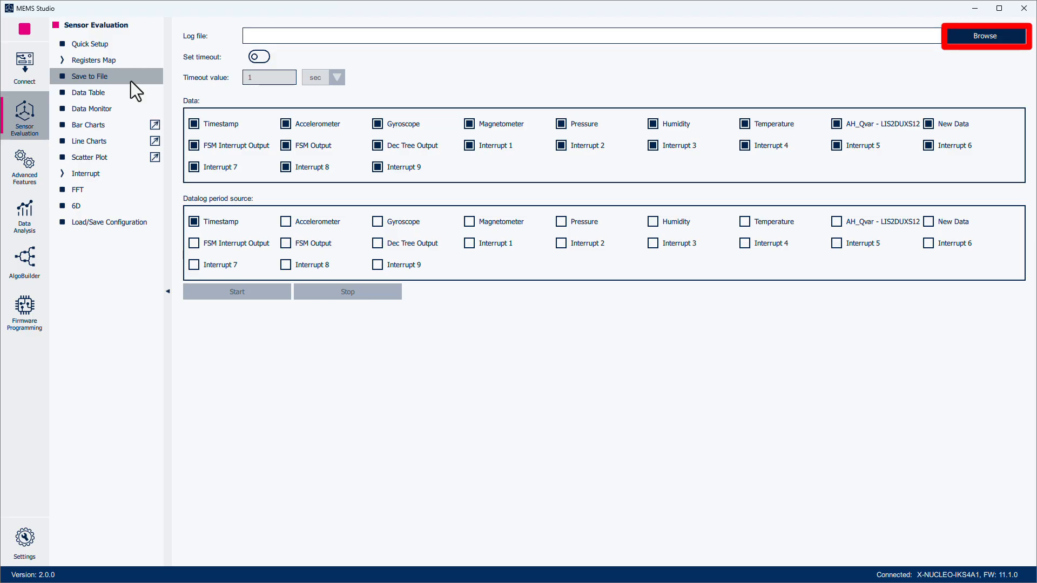
click(1001, 42)
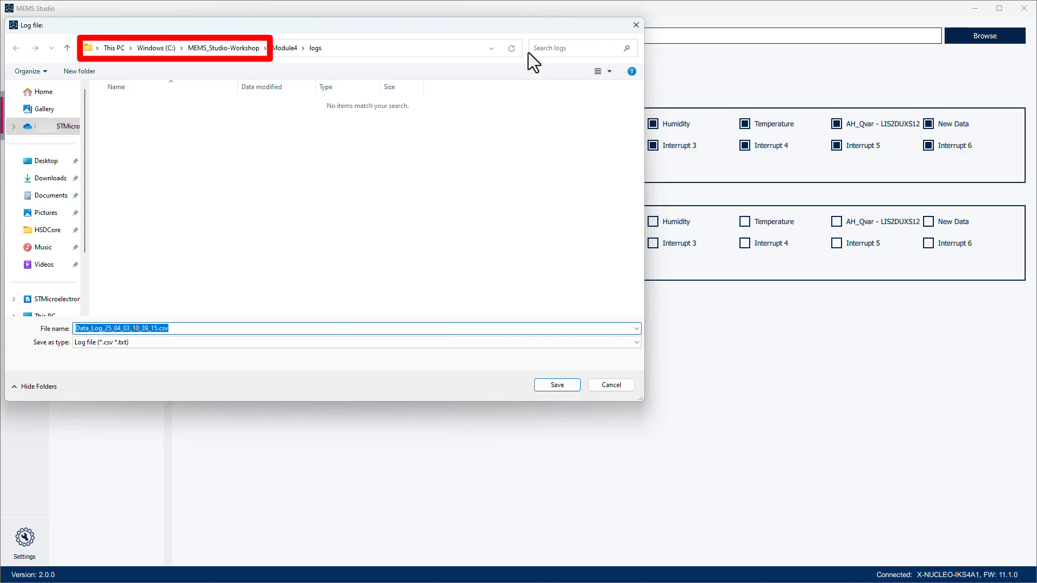
click(224, 48)
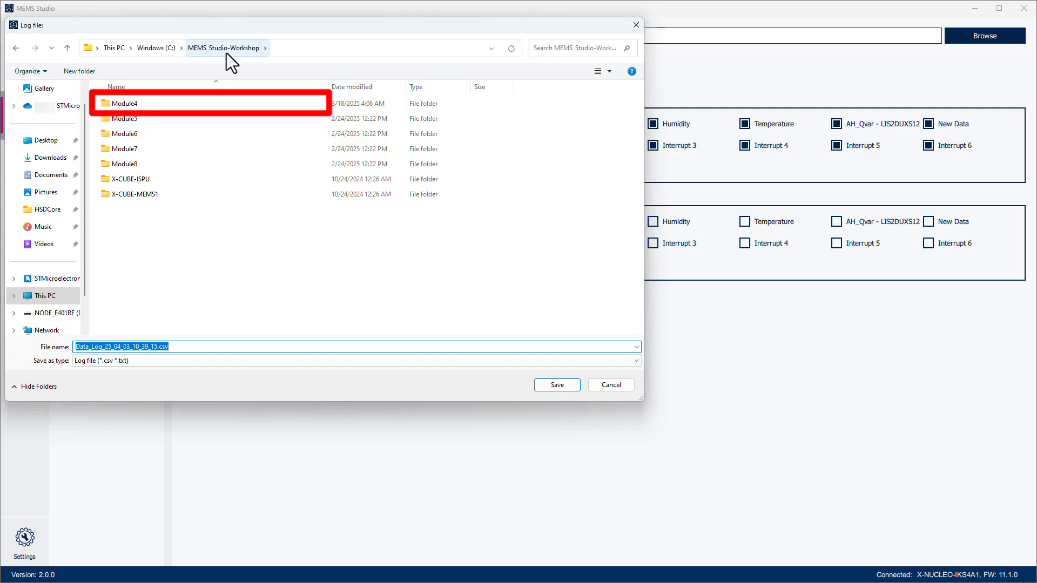
double_click(221, 106)
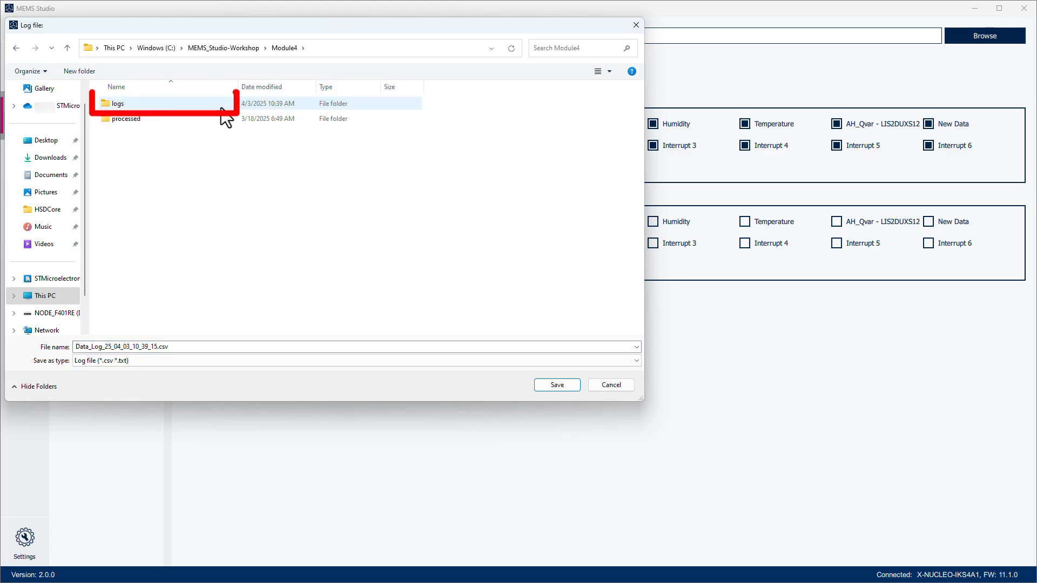
double_click(221, 106)
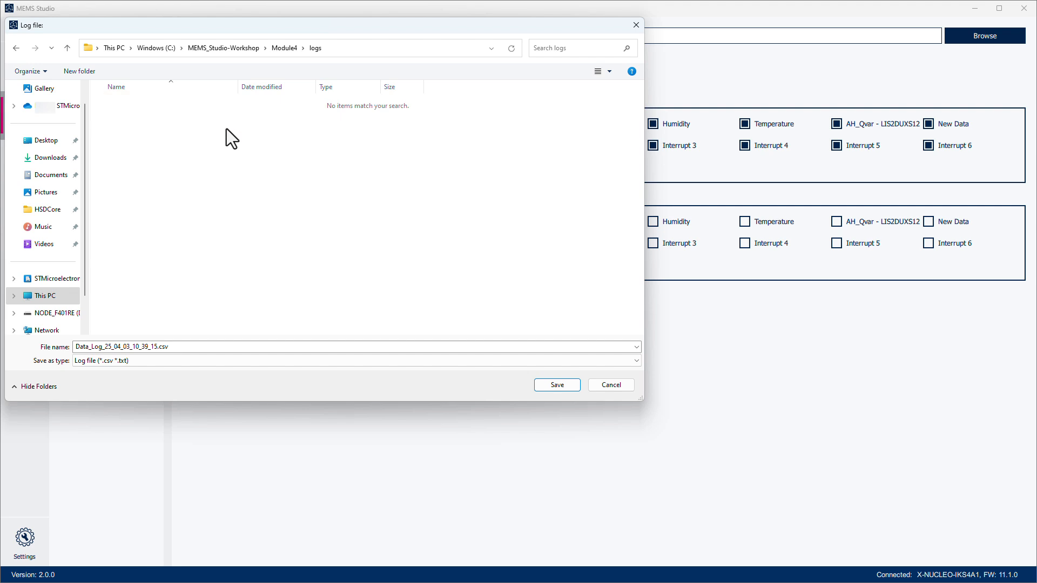
click(239, 347)
text(a)
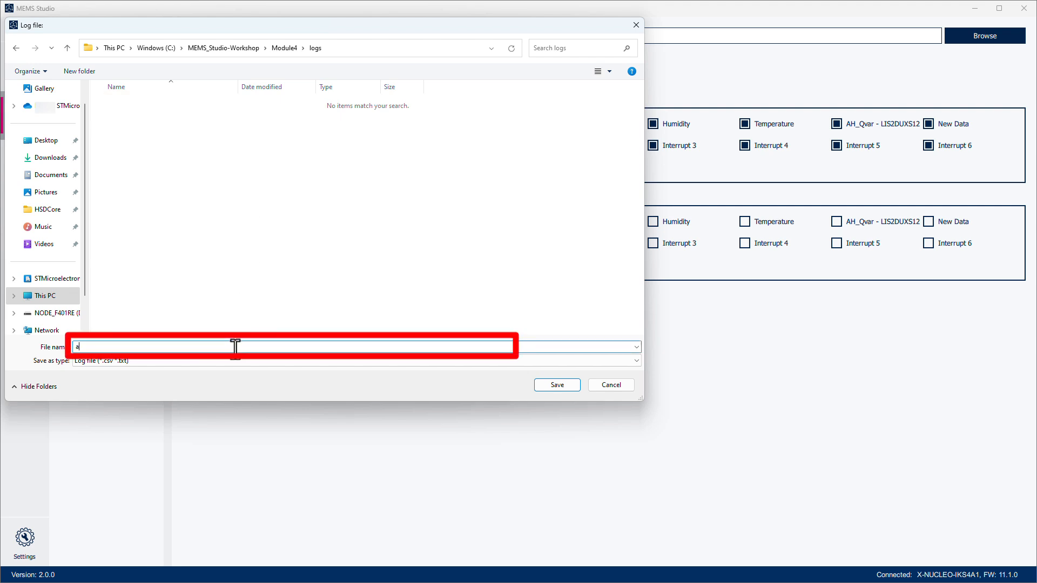
text(cceleration.csv)
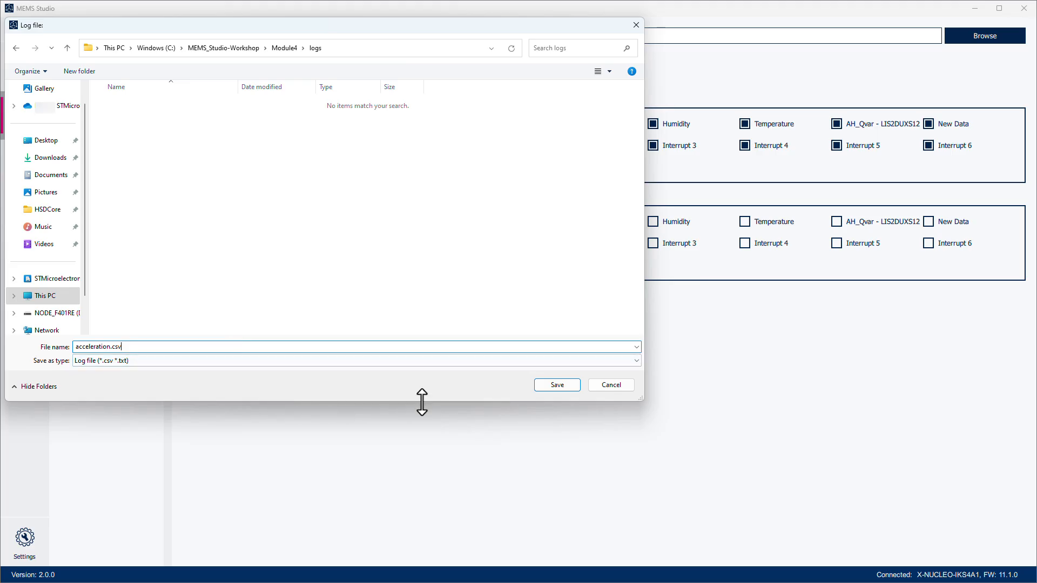
click(553, 387)
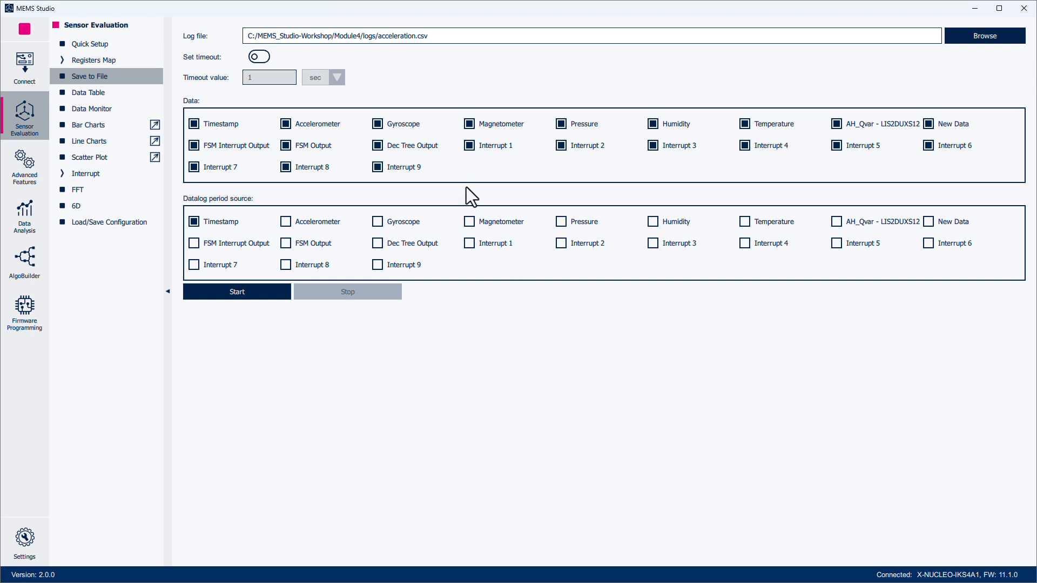
Limit the logged data to Timestamp and Accelerometer, and choose Accelerometer as the datalog period source
right_click(454, 173)
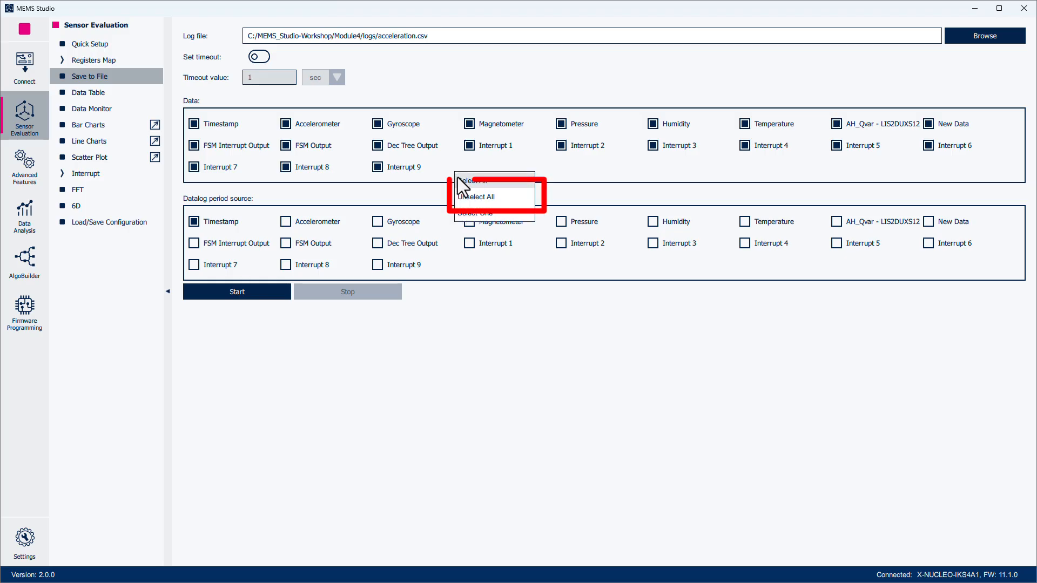
click(507, 198)
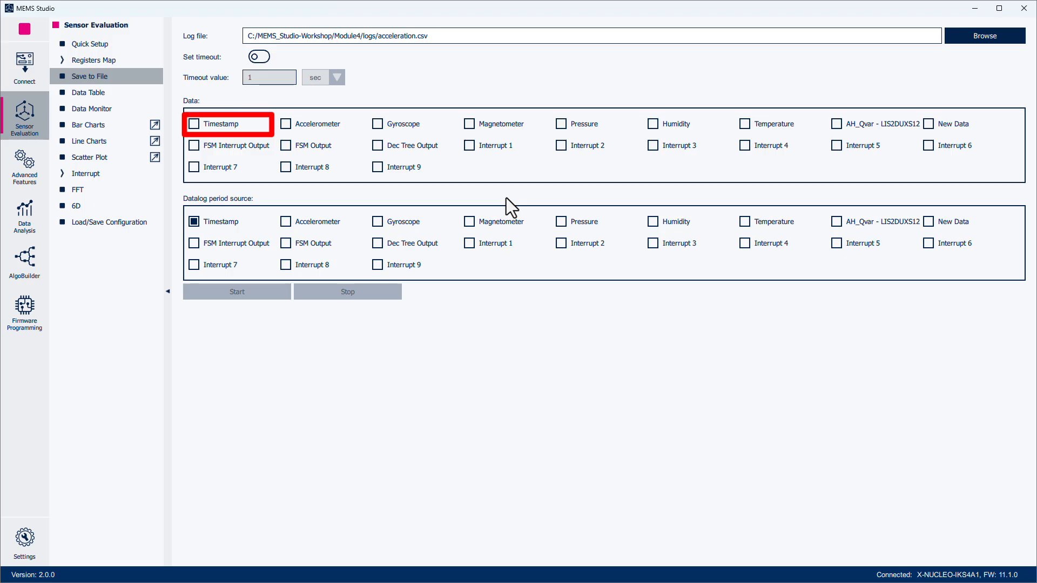
click(221, 125)
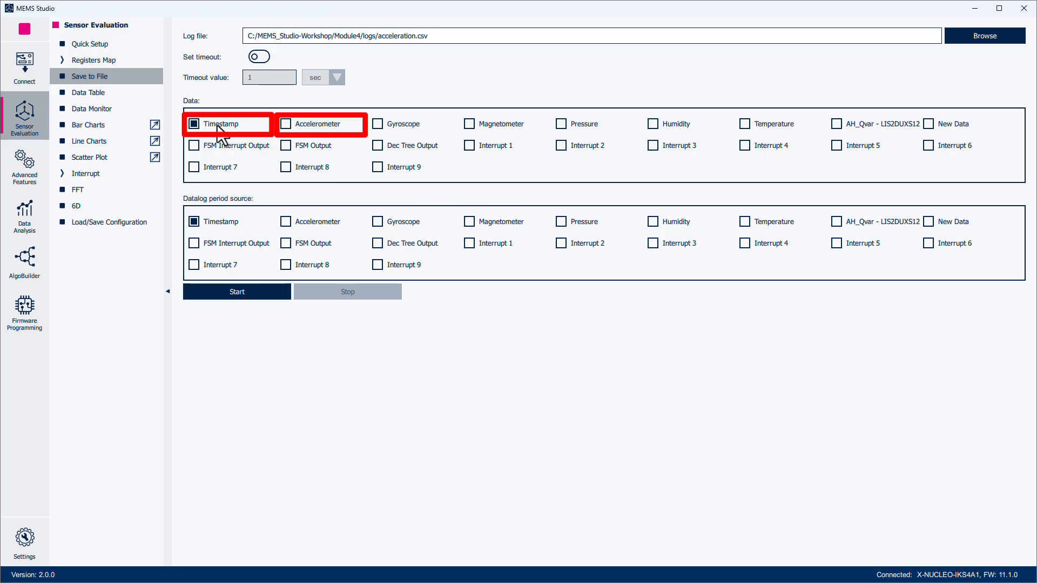
click(307, 132)
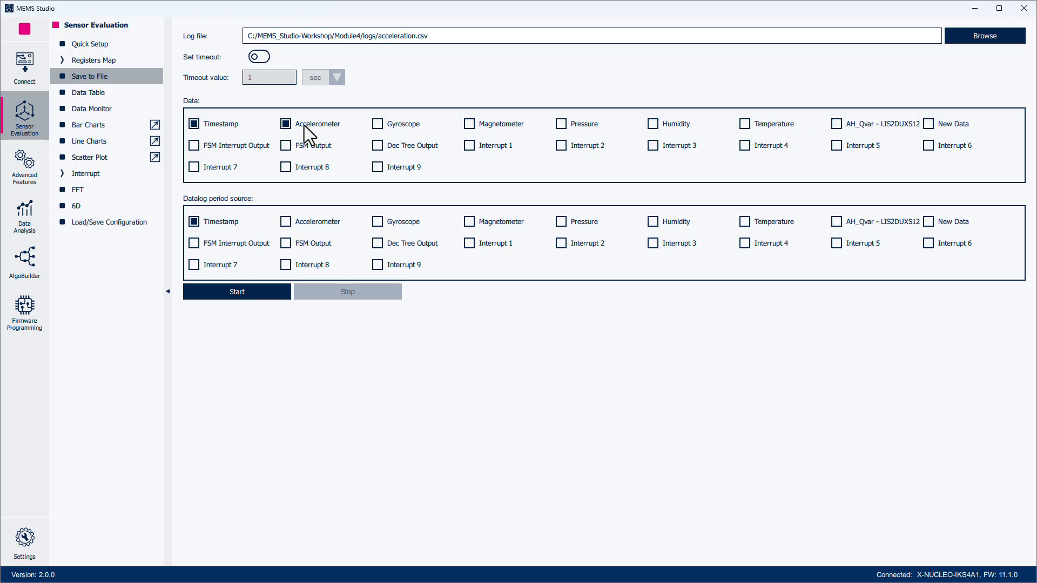
click(307, 224)
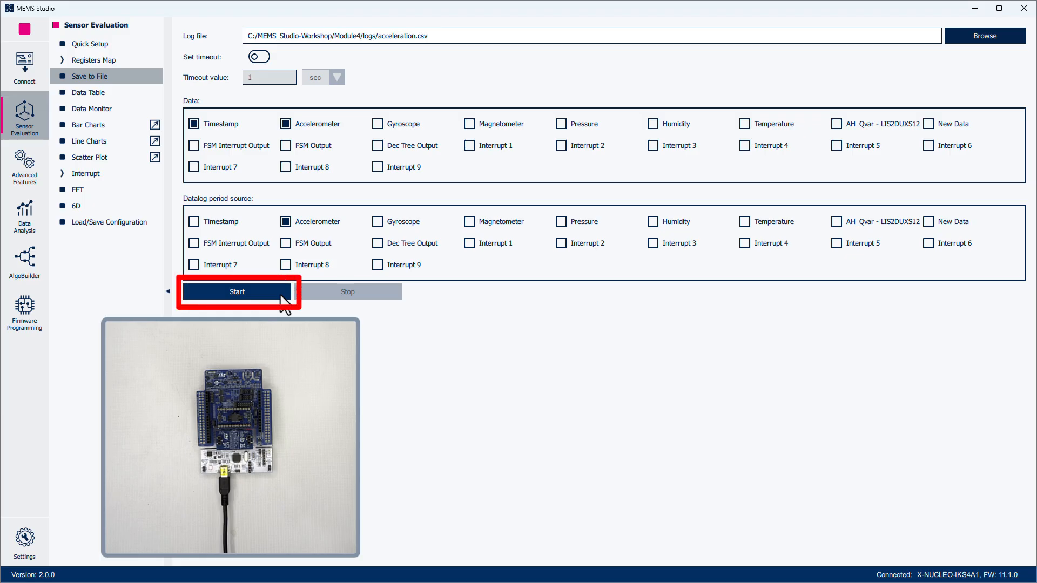
Start the data logging and show only the accelerometer line chart, collapsing the gyroscope and magnetometer charts
click(248, 297)
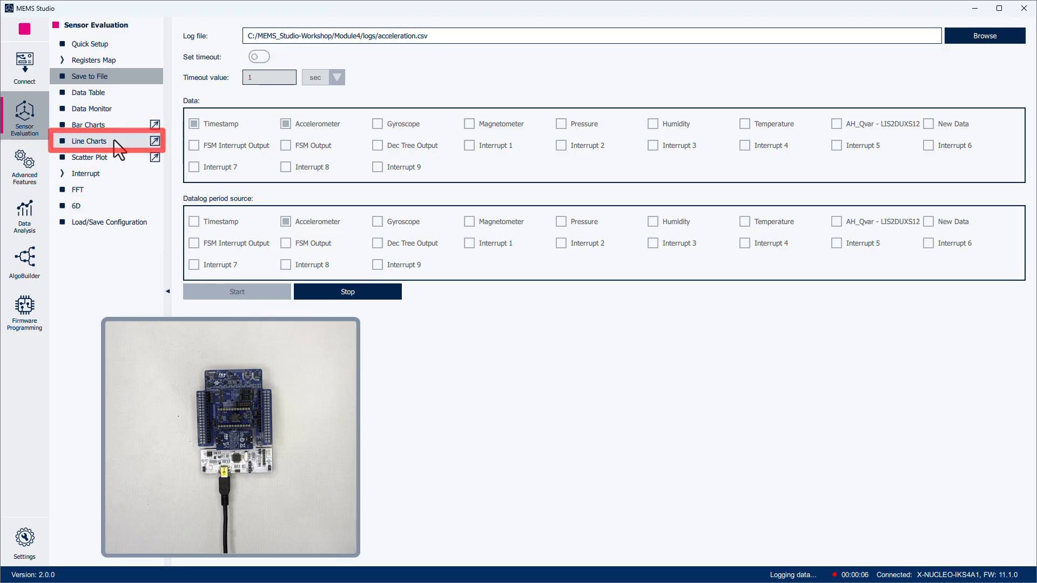
click(89, 141)
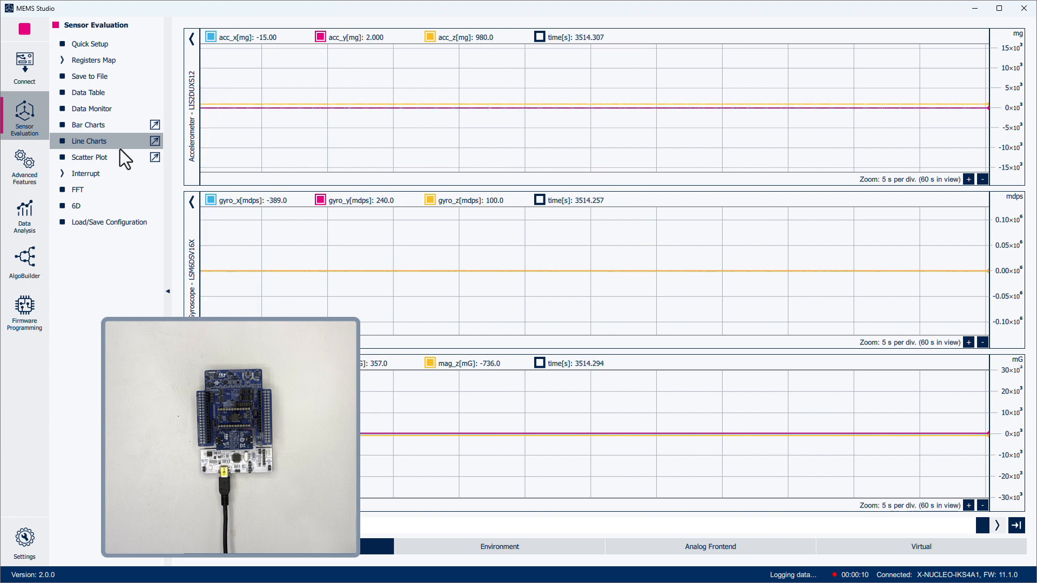
click(192, 202)
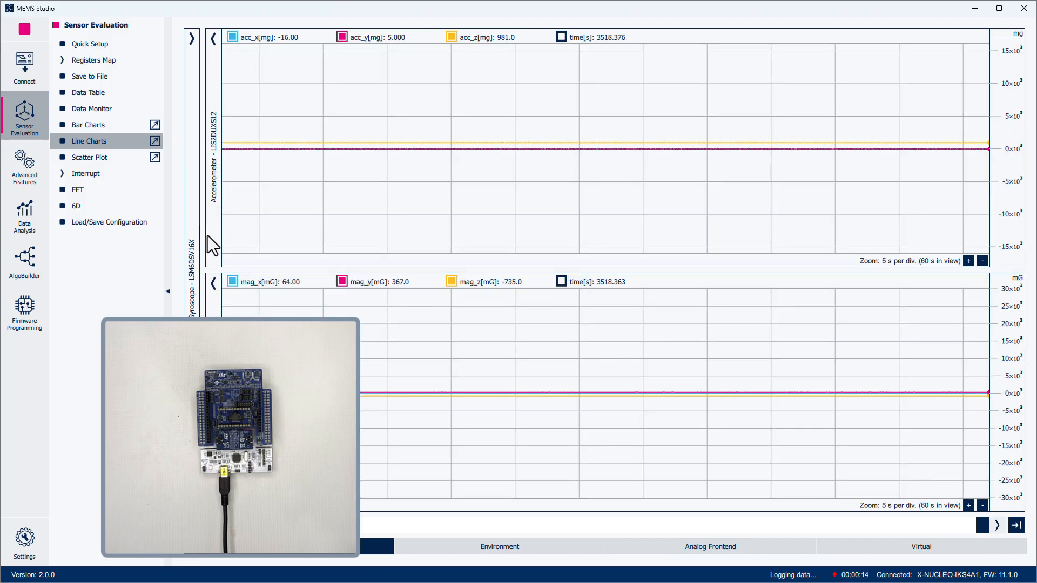
click(213, 284)
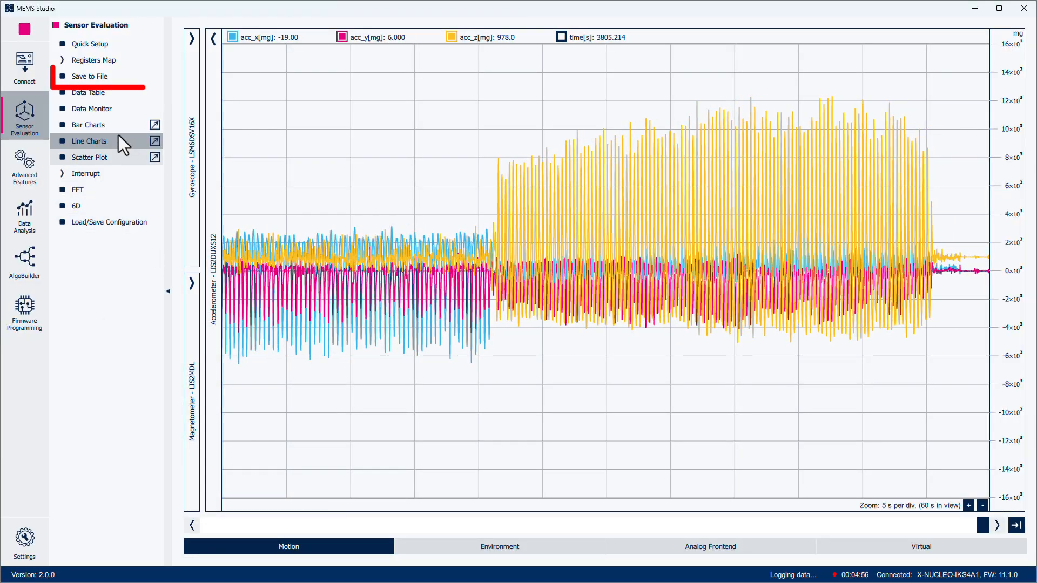
Return to the file-saving page and stop the running data logging
click(108, 81)
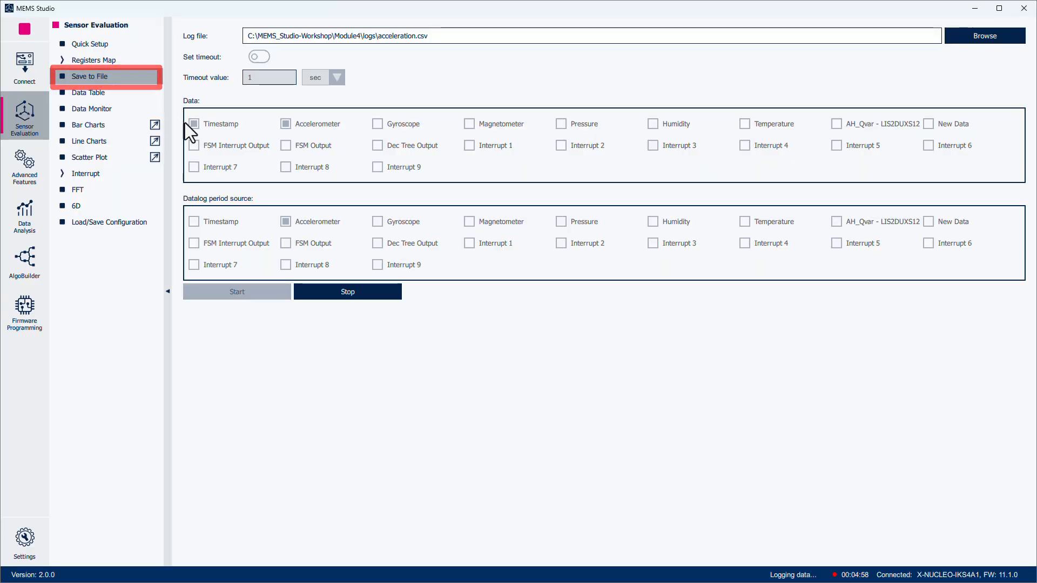
click(364, 296)
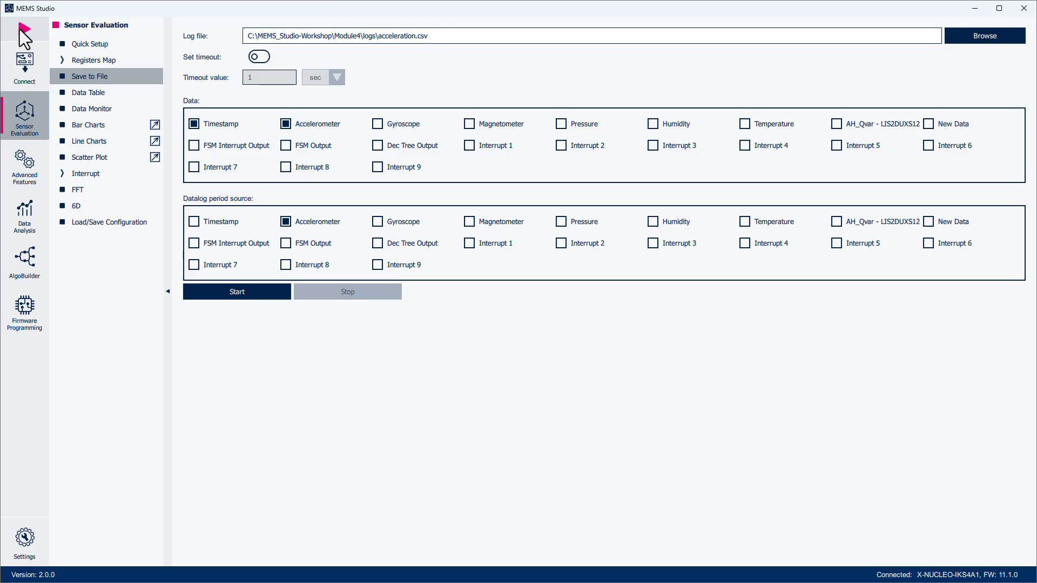
Load acceleration.csv from the MEMS_Studio-Workshop/Module4/logs folder into the time-domain data analysis
click(32, 233)
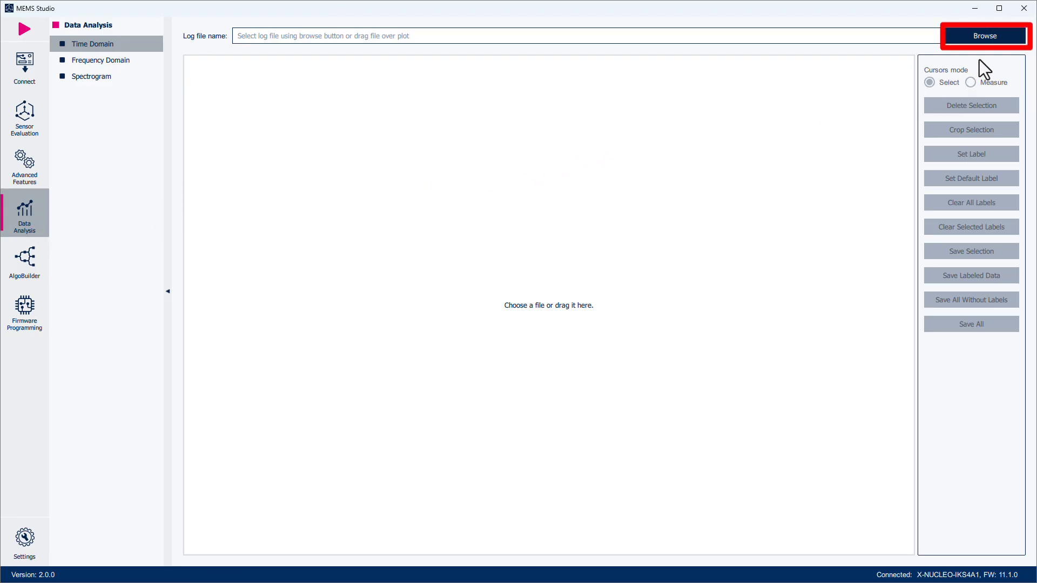
click(999, 37)
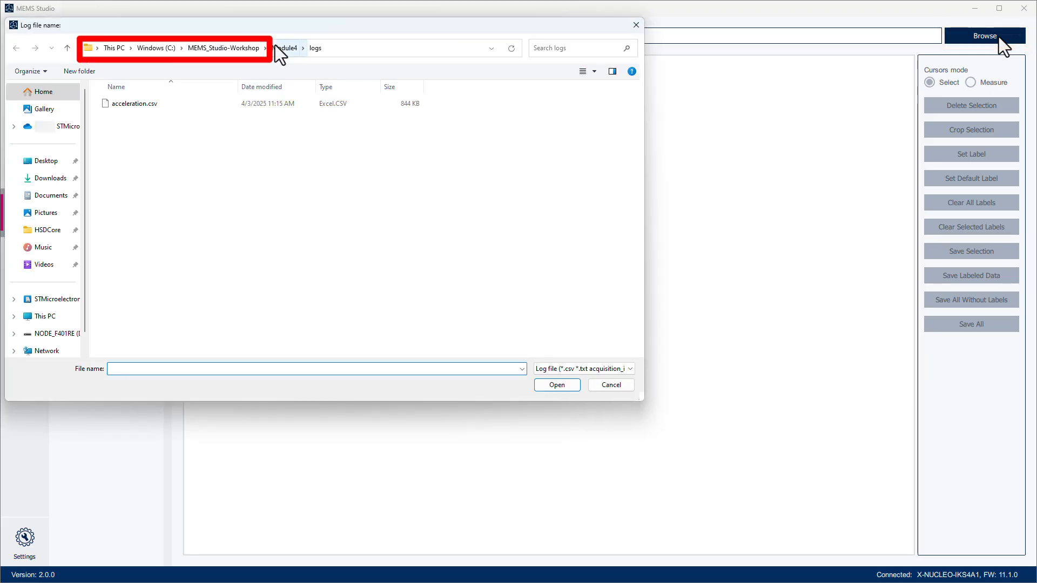
click(243, 48)
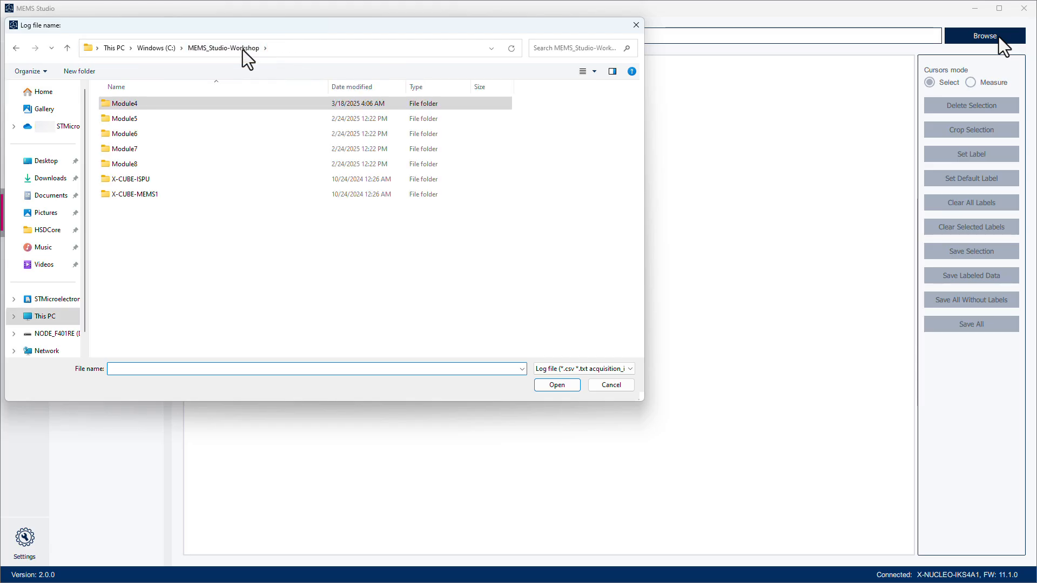
click(216, 104)
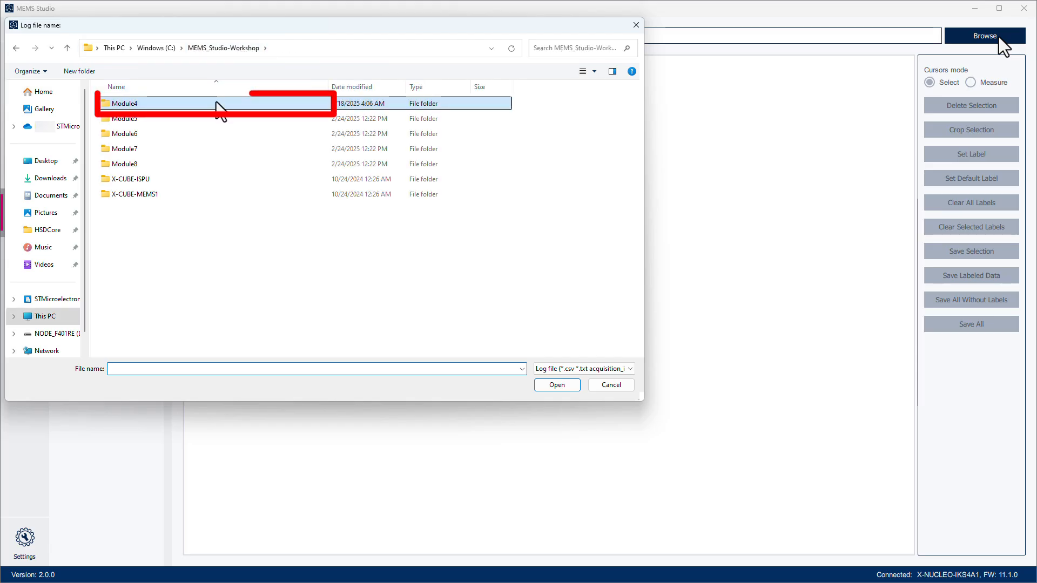
double_click(216, 104)
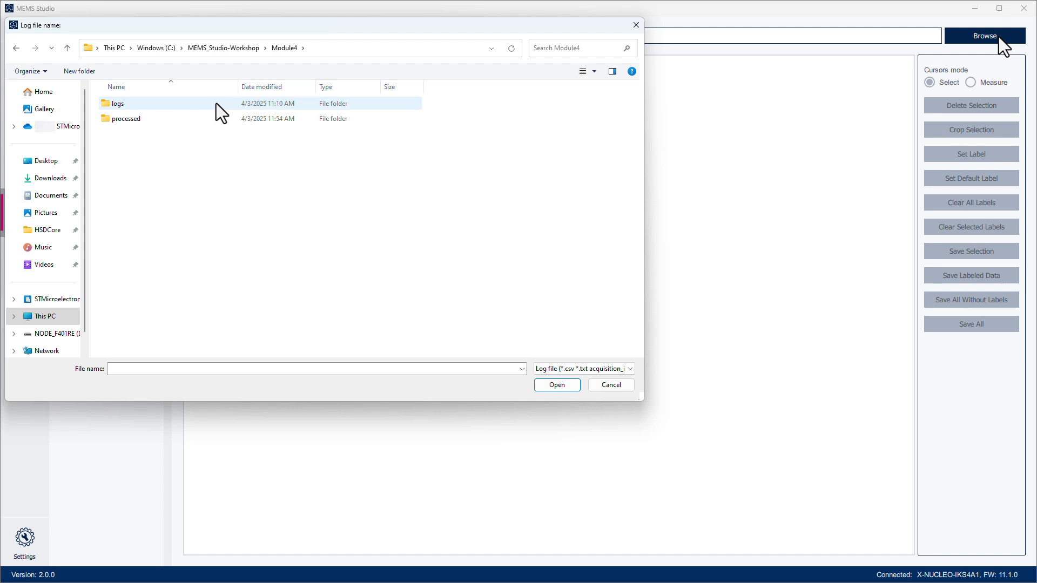
click(216, 103)
double_click(216, 104)
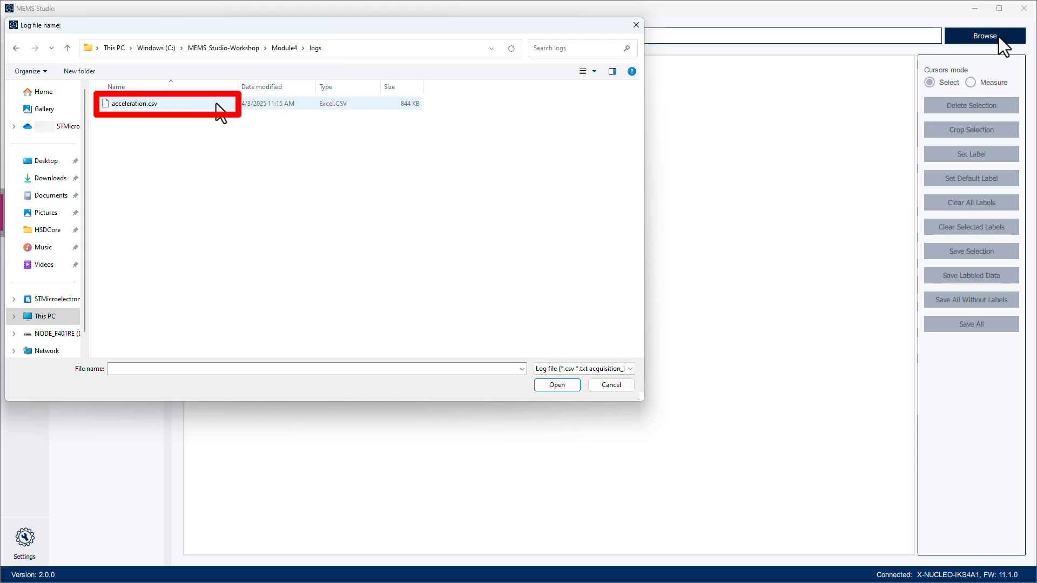
click(216, 103)
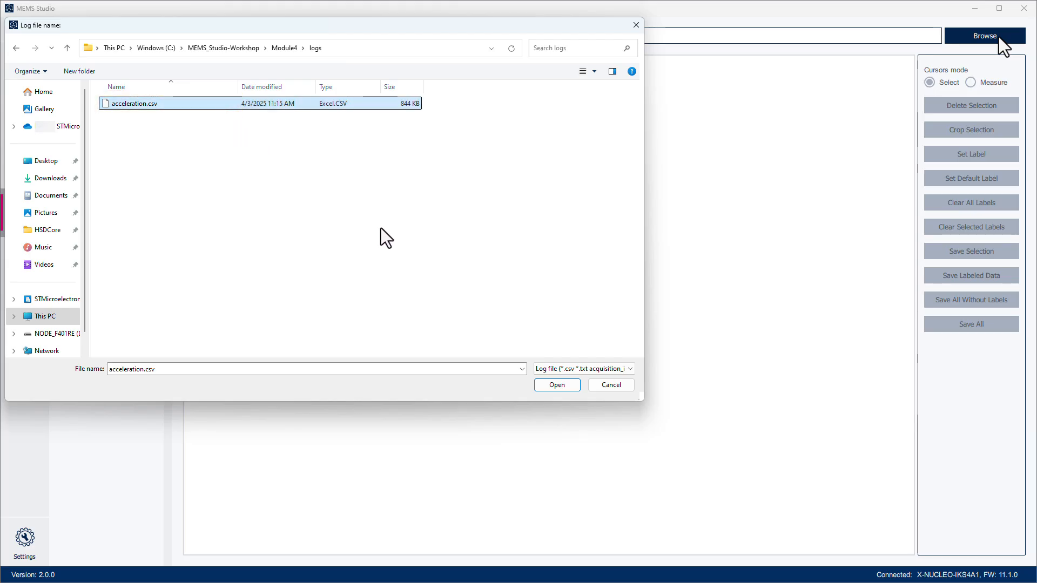
click(574, 386)
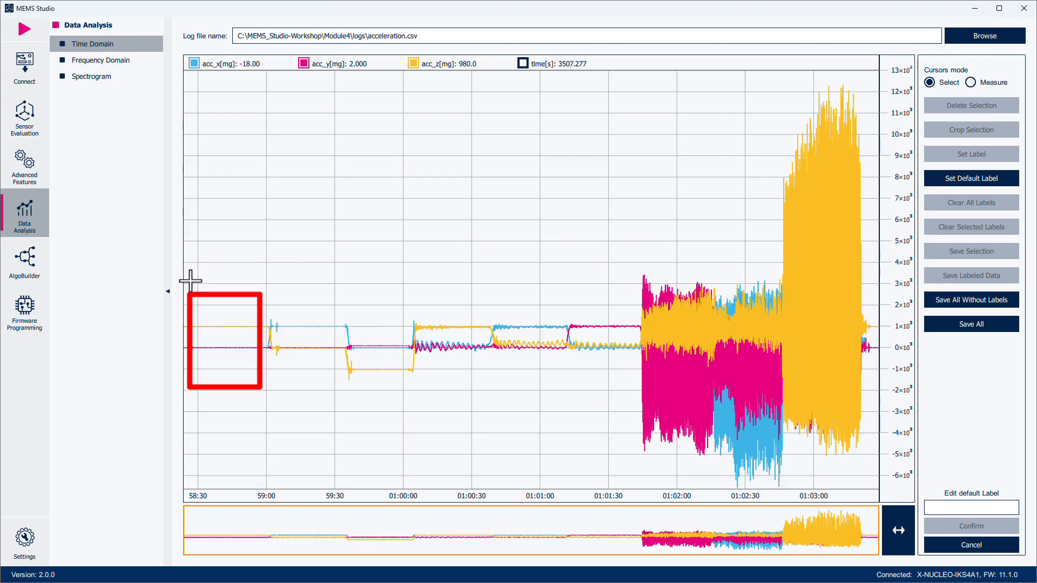
Select about the first 33 s of the log, where the signal is flat, and give it the new label "stable"
drag(184, 290, 264, 285)
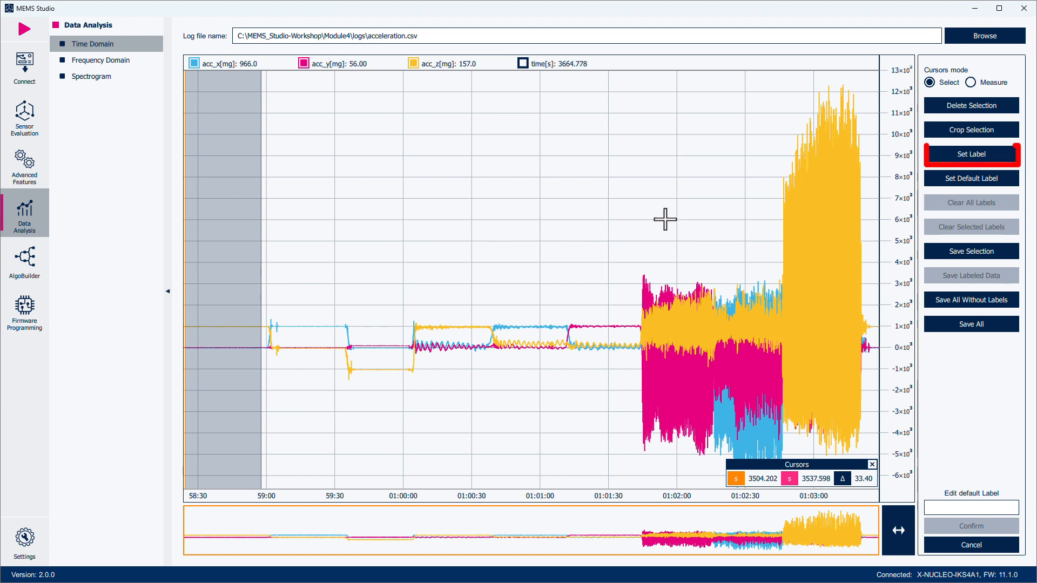
click(1004, 156)
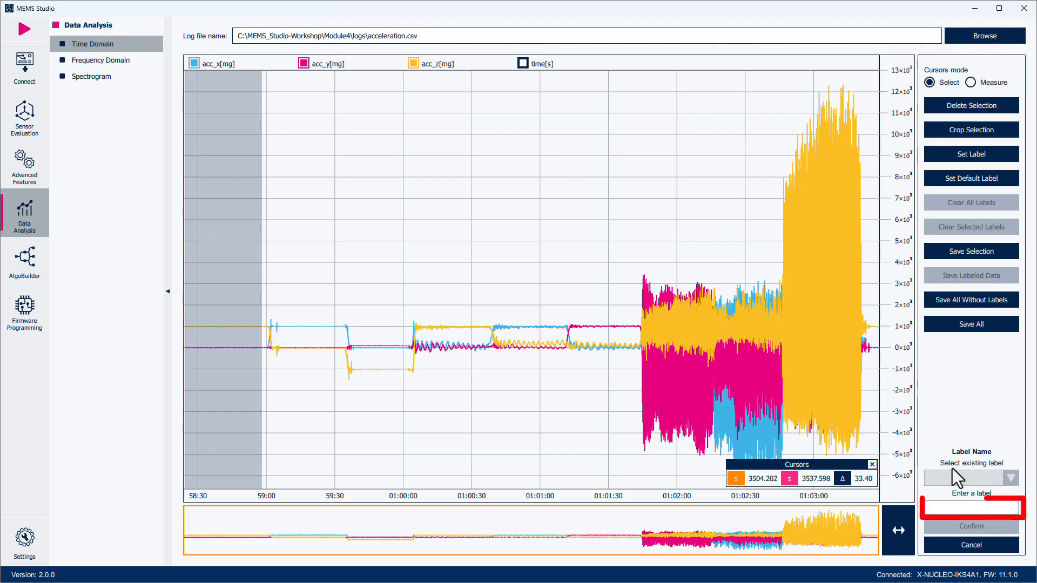
click(957, 508)
text(s)
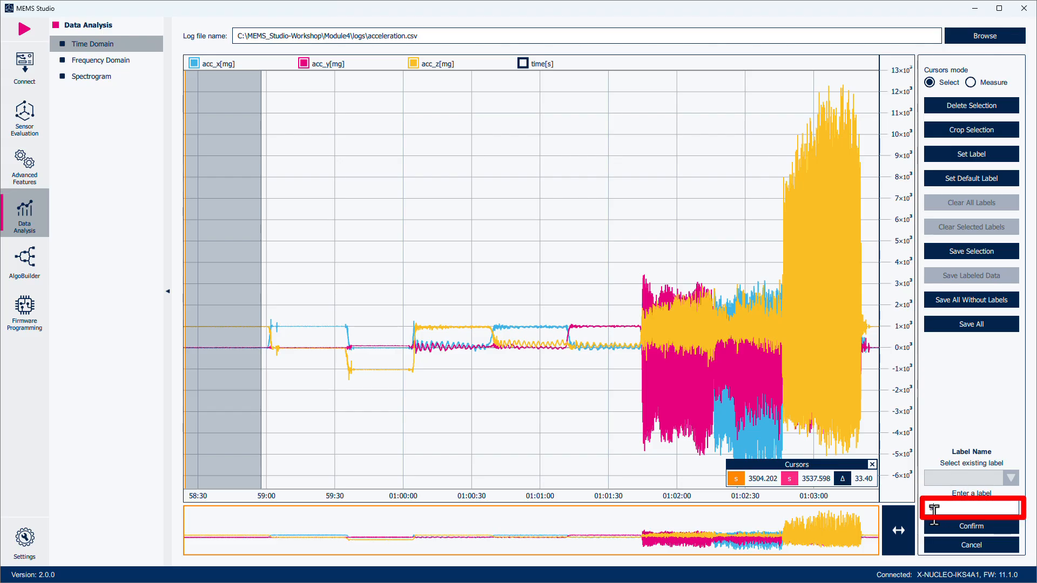
text(table)
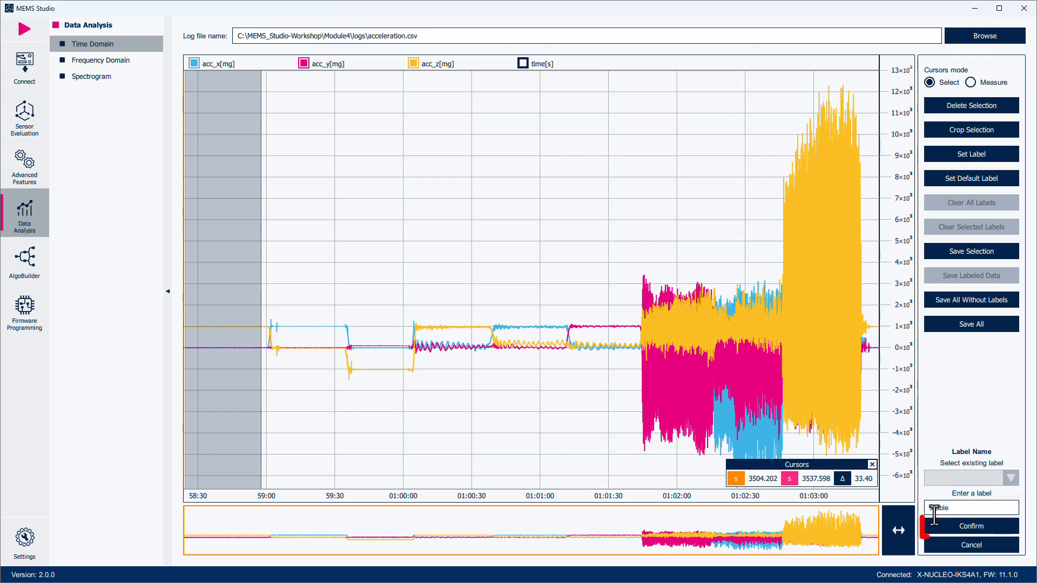
click(943, 529)
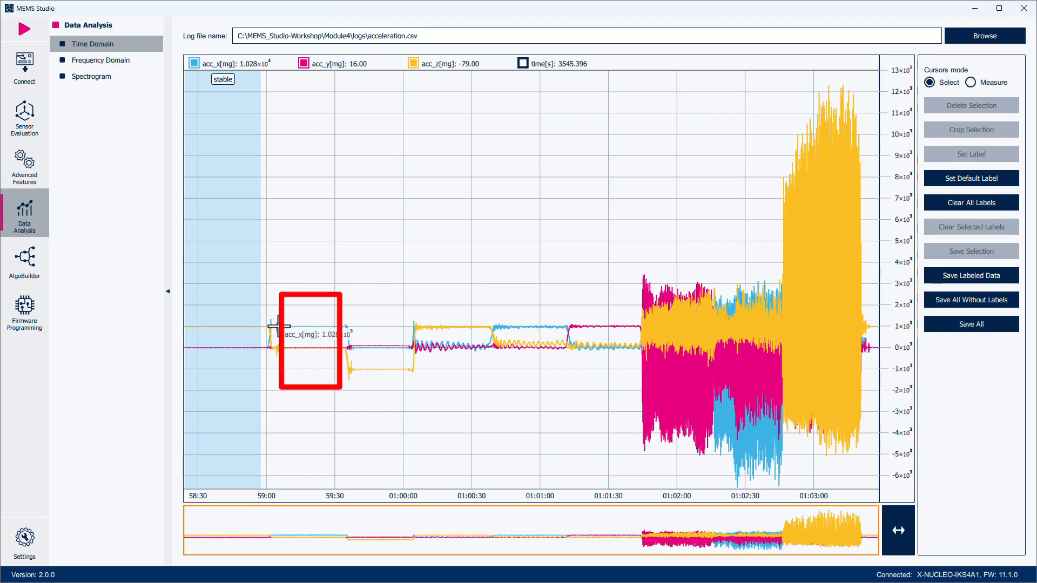
Select the second flat segment, about 27 s from 3545 s to 3573 s, and assign it the existing label "stable"
drag(279, 326, 340, 327)
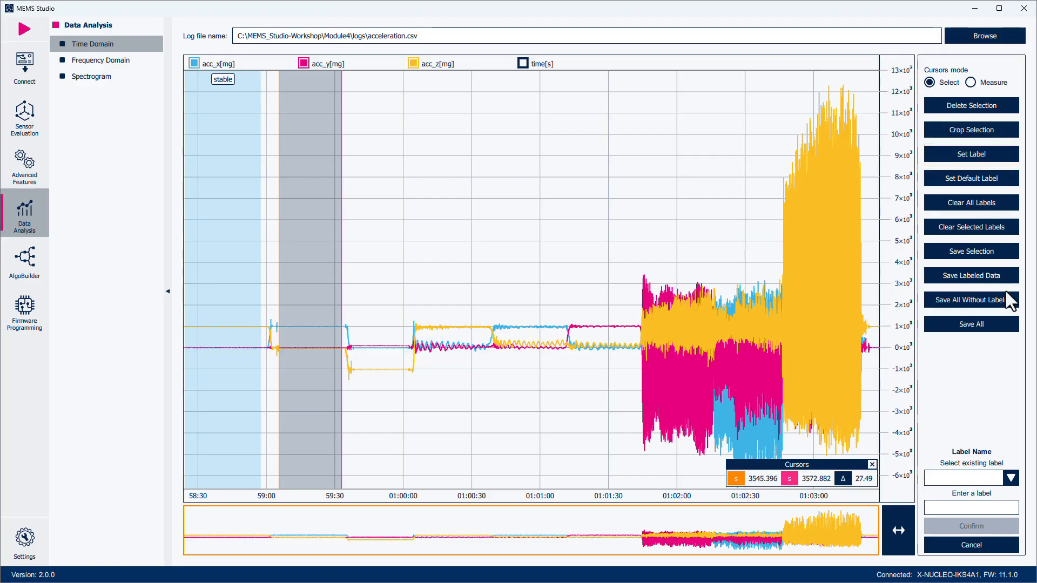
click(1008, 484)
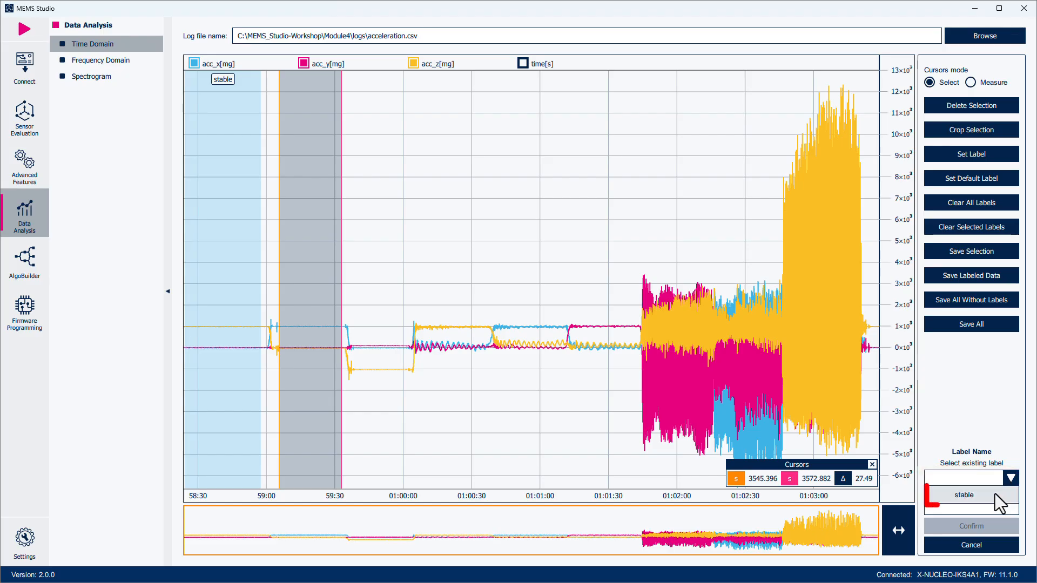
click(995, 495)
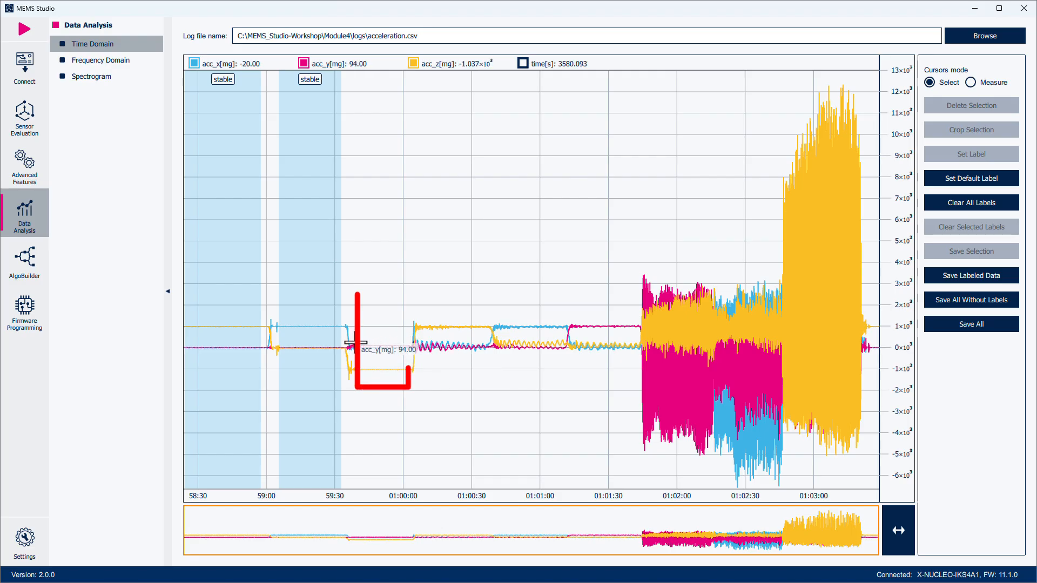
Select the third flat segment, about 23 s from 3578 s to 3602 s, and assign it the existing label "stable"
drag(354, 342, 407, 338)
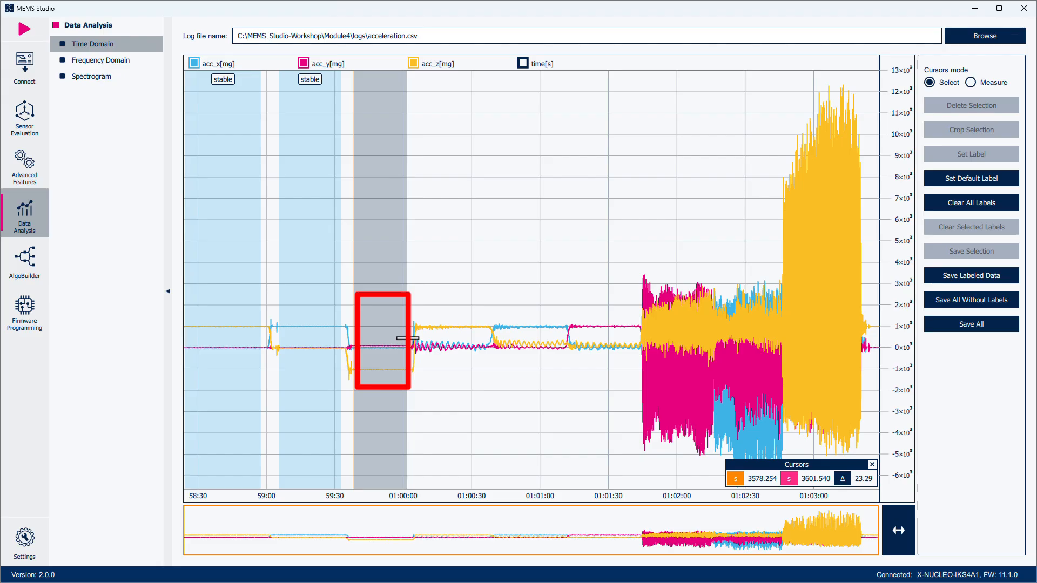
drag(407, 338, 407, 338)
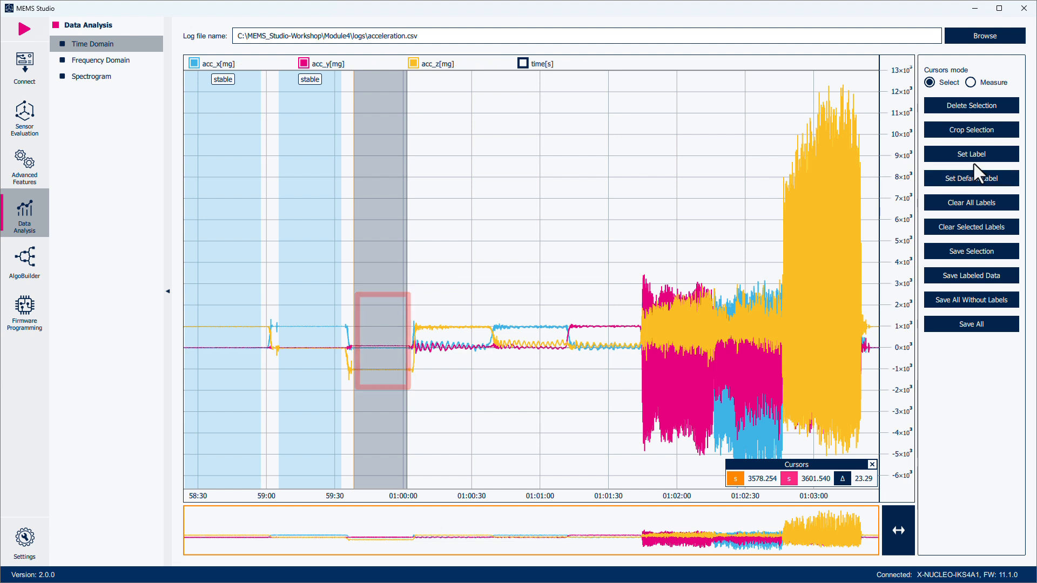
click(997, 154)
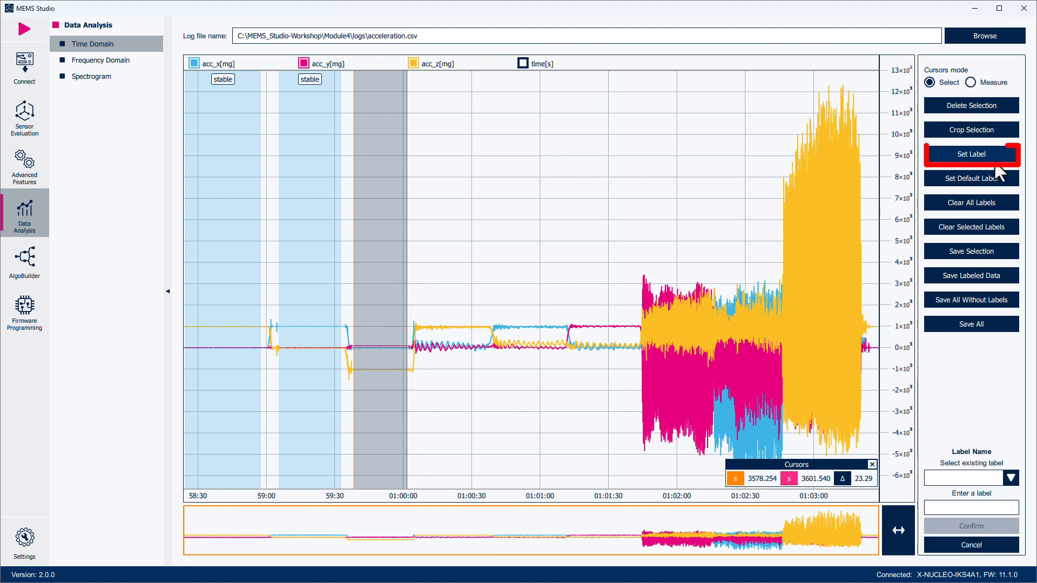
click(1010, 479)
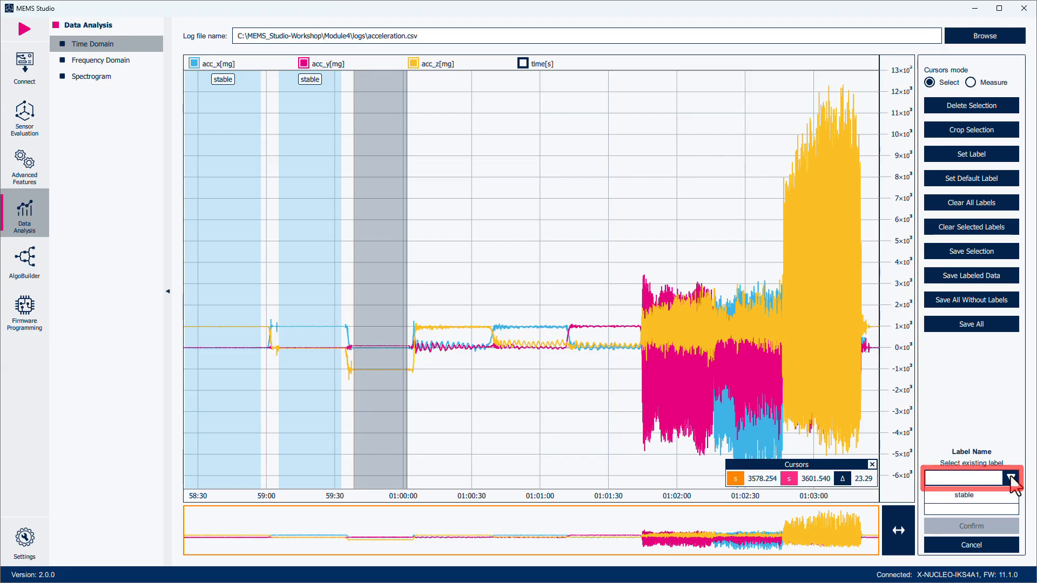
click(1008, 499)
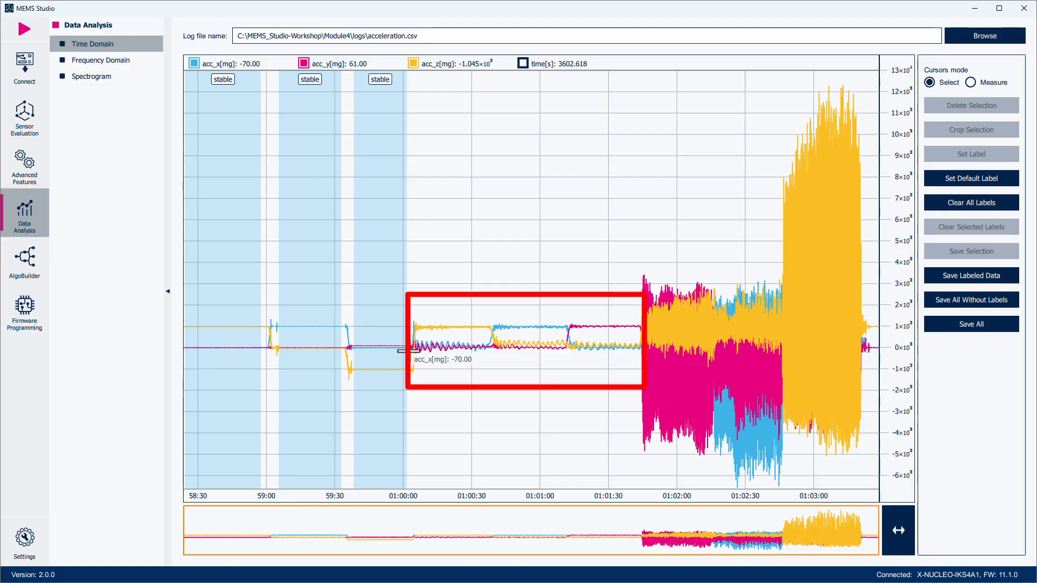
Select about 100 s of slow motion from 3603 s to 3703 s and give it the new label "movement"
drag(409, 348, 638, 332)
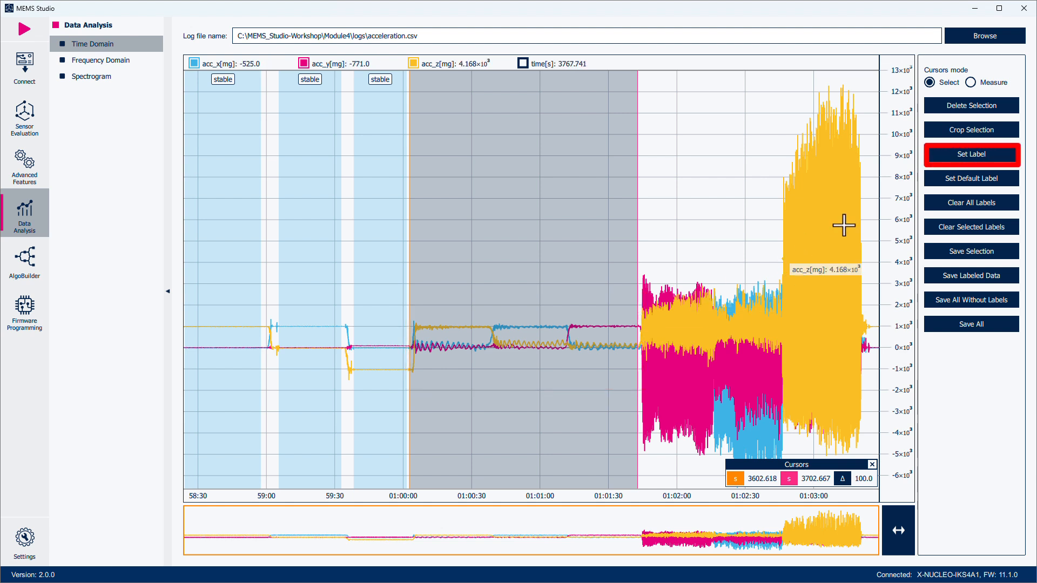
click(988, 157)
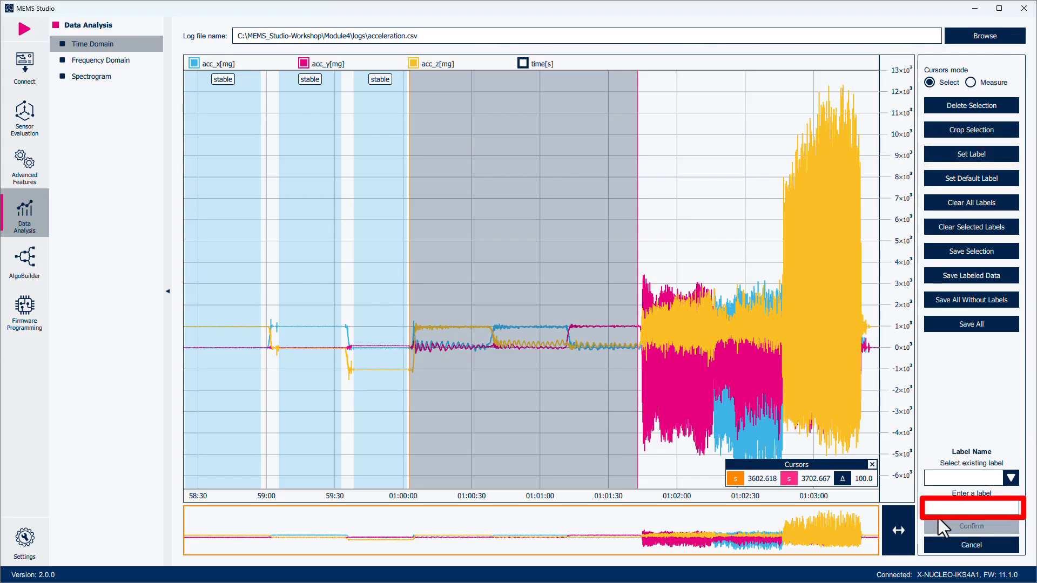
text(movement)
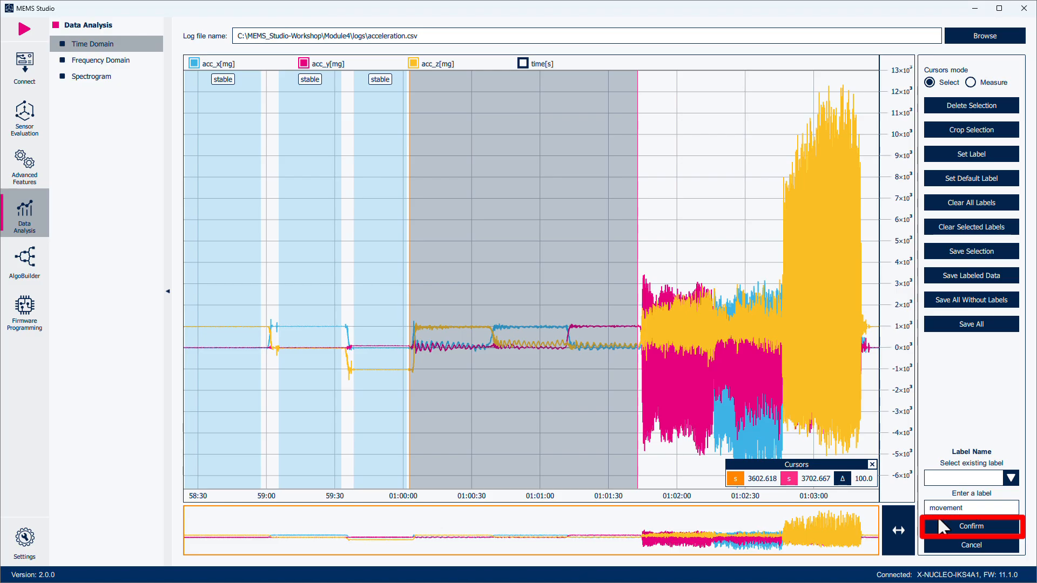
click(1001, 521)
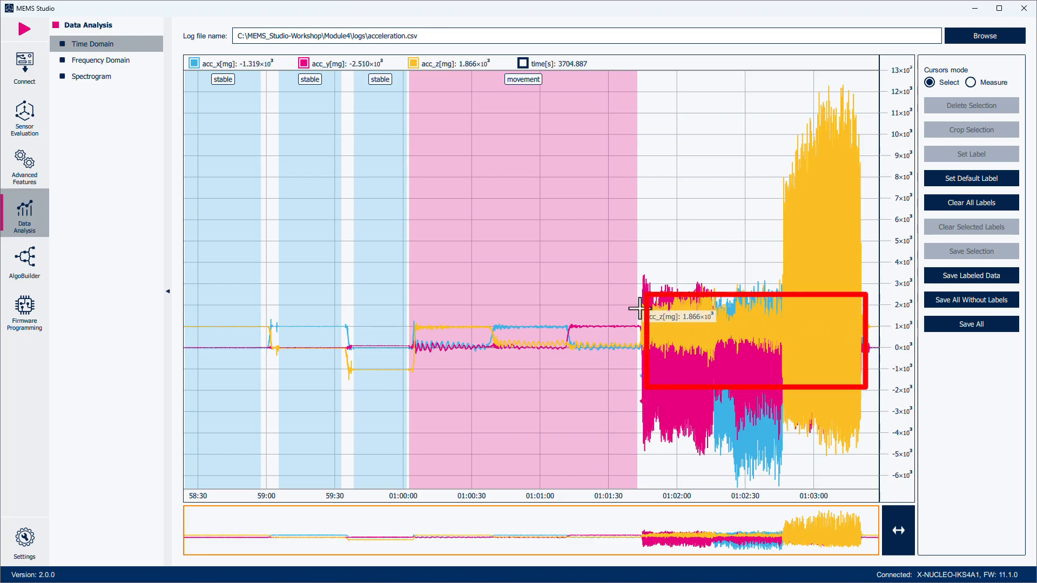
Select about 97 s of high-amplitude signal from 3705 s to 3802 s and give it the new label "shaking"
drag(638, 309, 863, 310)
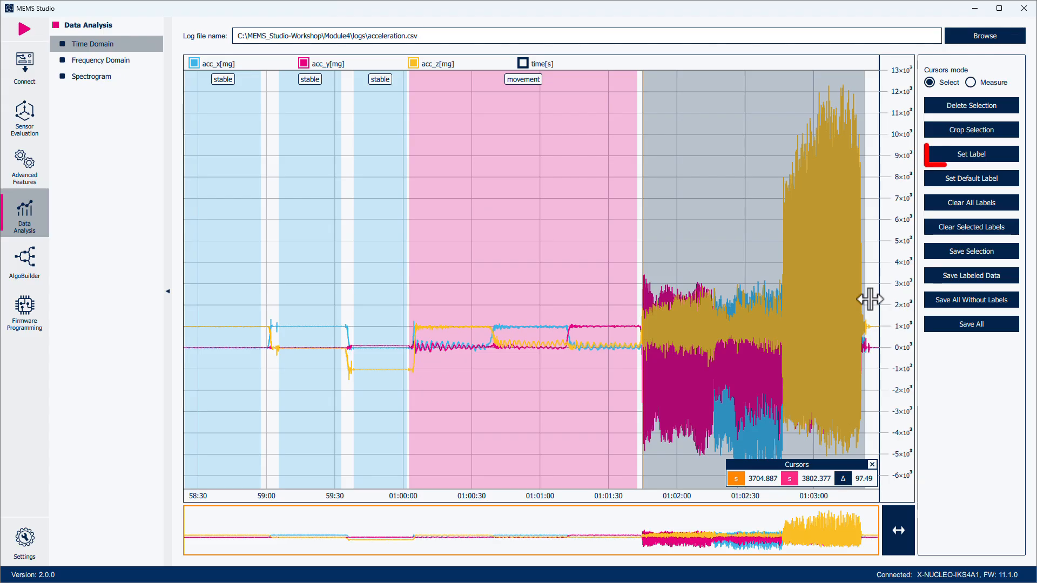
click(1006, 154)
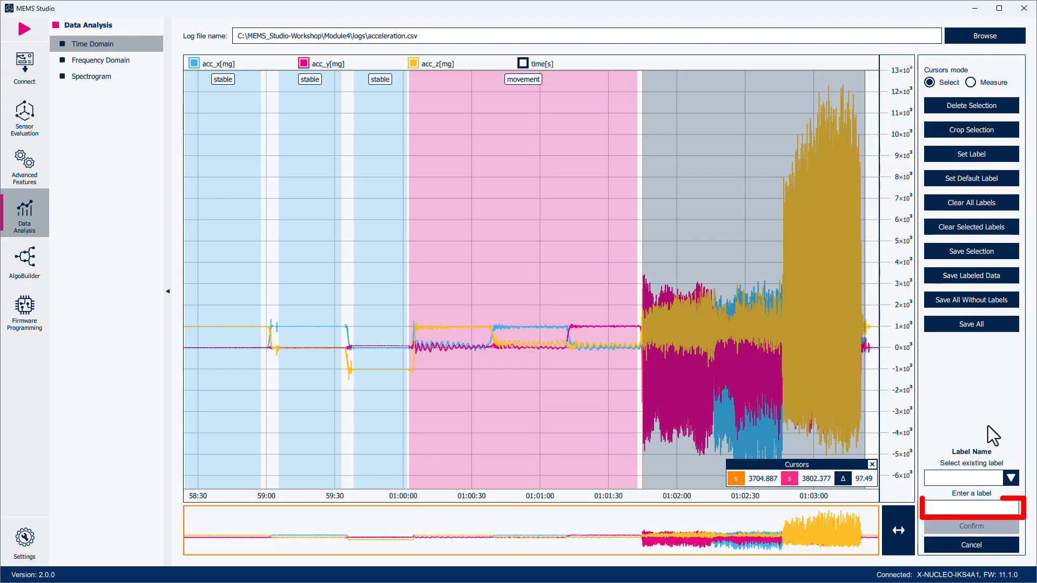
text(shaking)
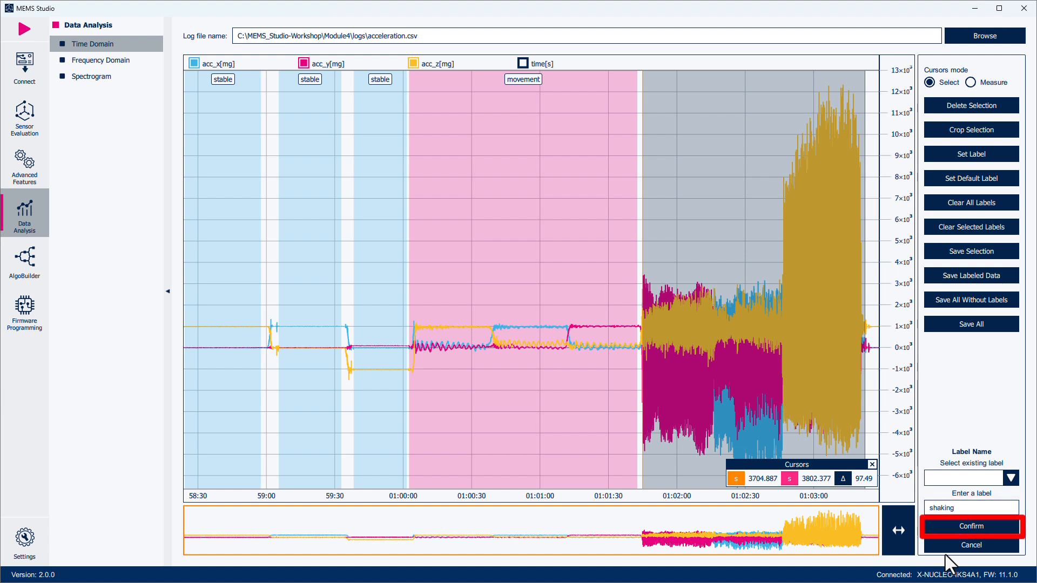
click(971, 527)
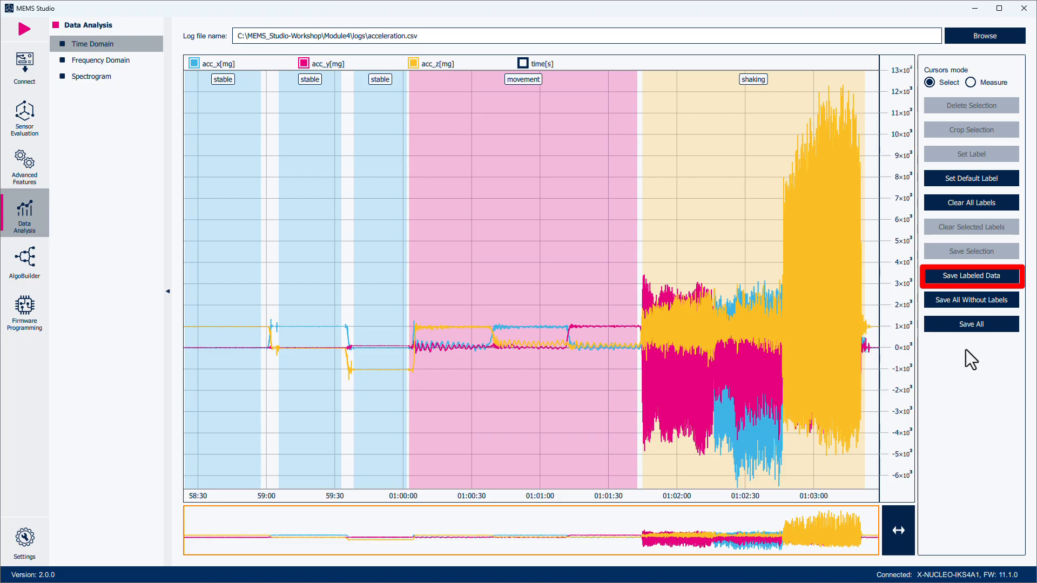
Save the labeled data in the MEMS_Studio-Workshop/Module4/processed folder with the base name processed.csv
click(999, 272)
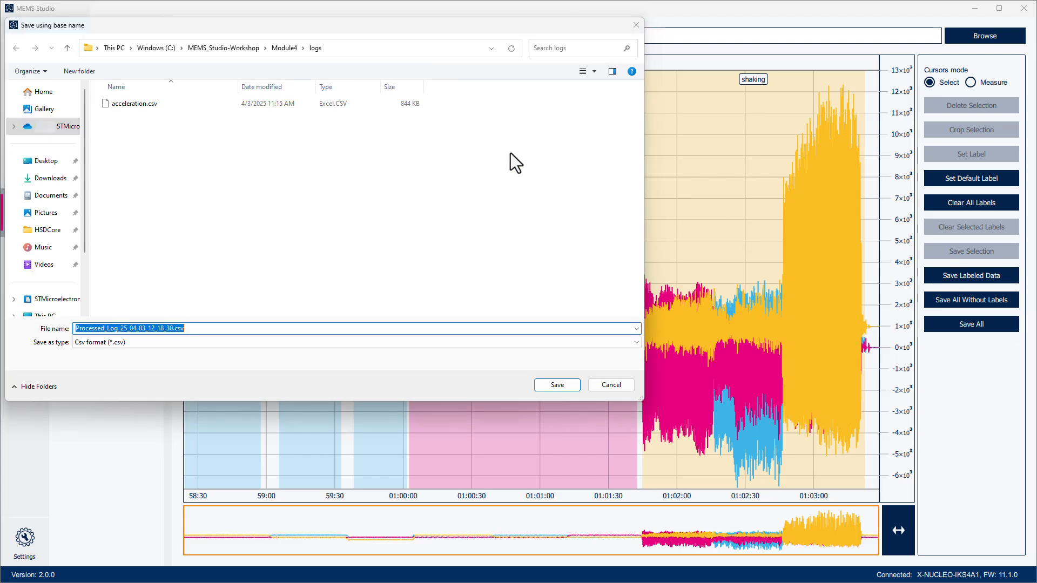
click(242, 49)
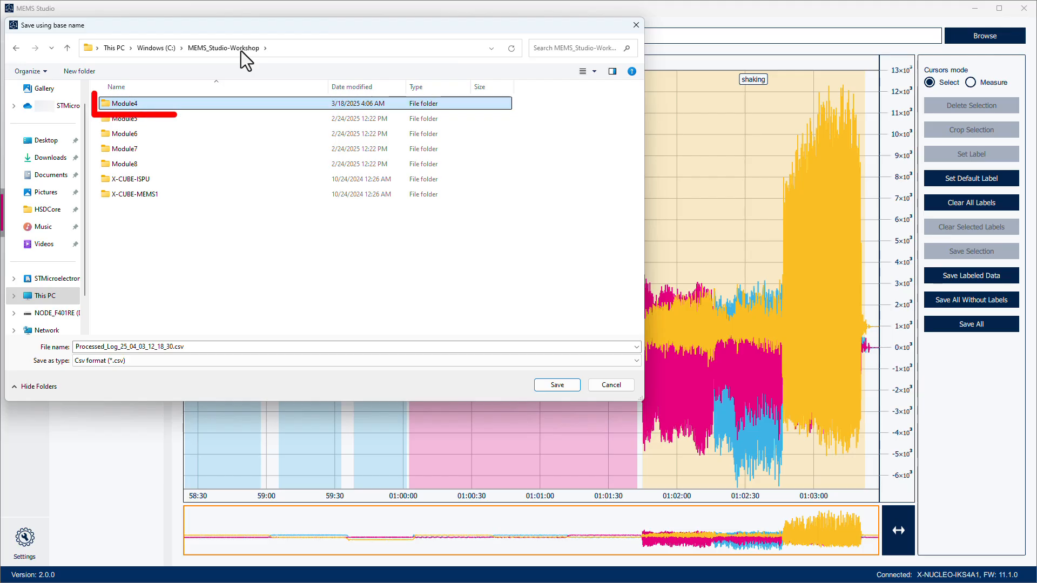
double_click(173, 103)
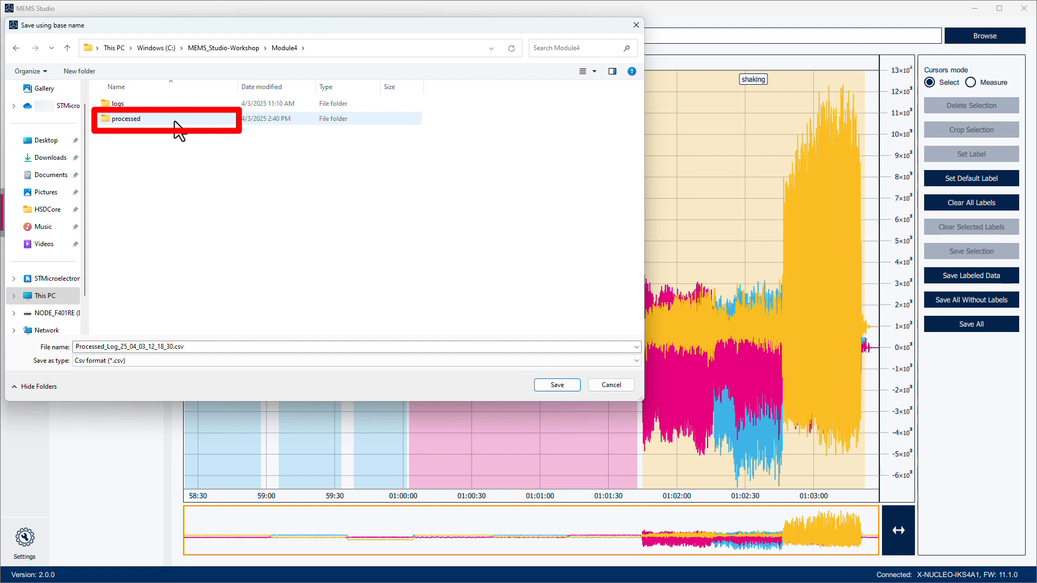
double_click(240, 130)
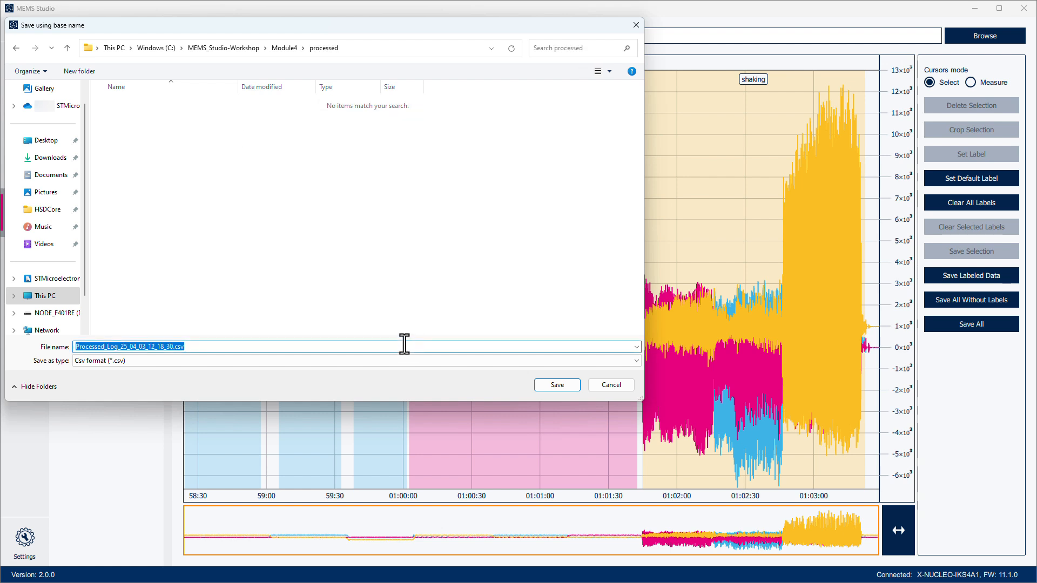
text(processe)
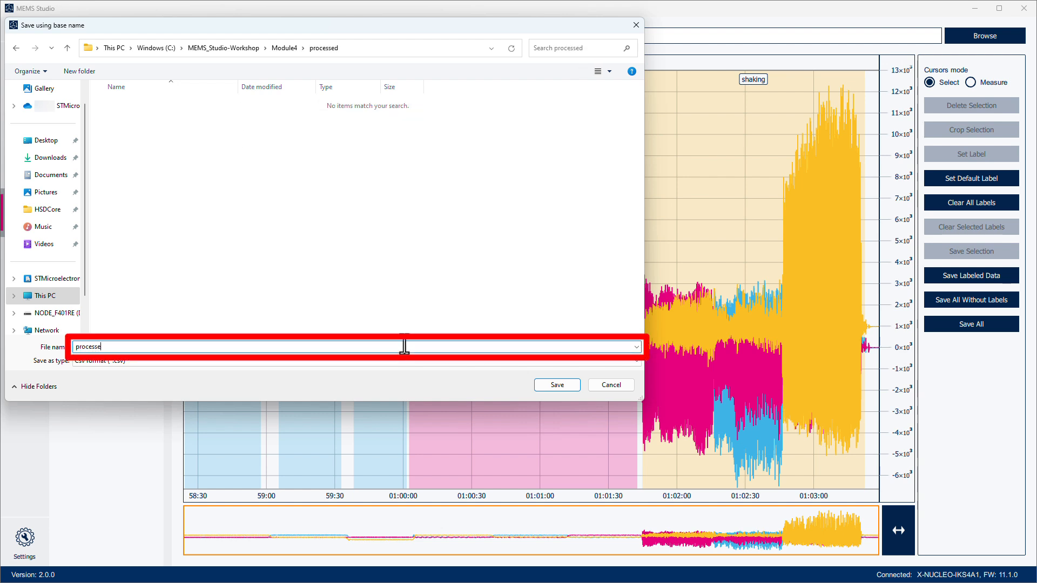
text(d.csv)
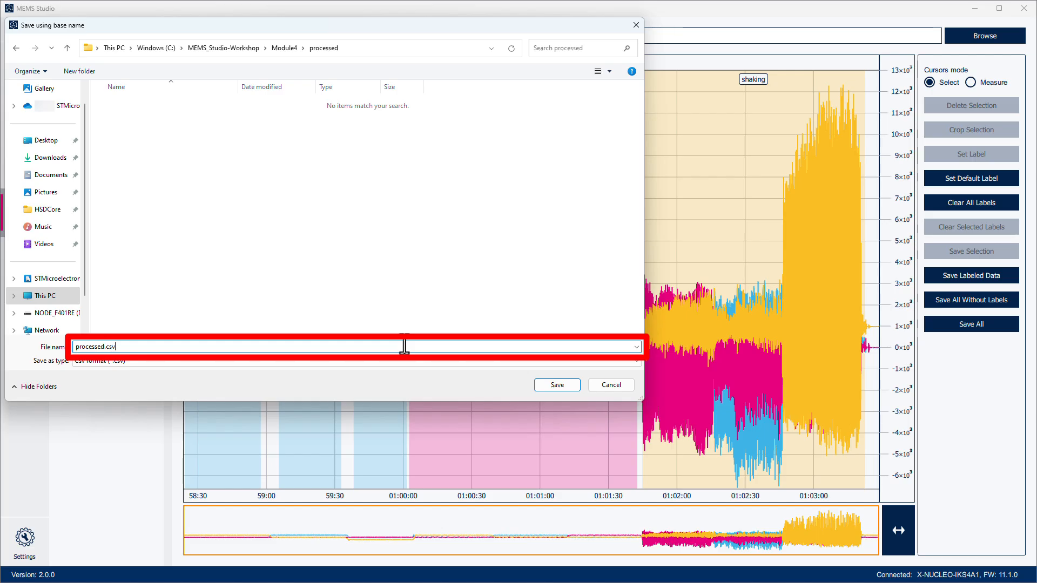
click(572, 388)
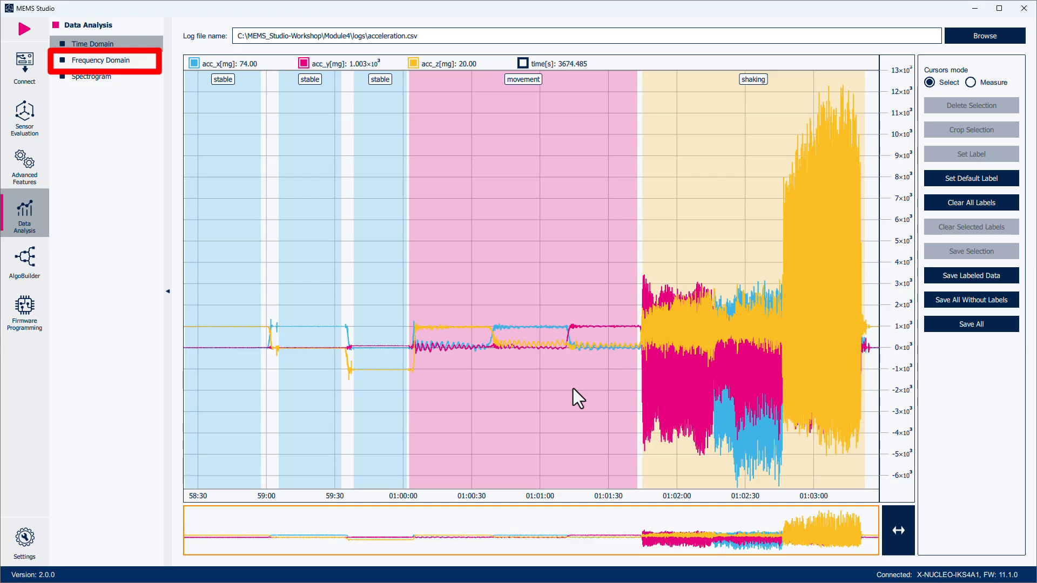
Open the frequency-domain analysis, check the sampling period consistency and accept the 117.00 Hz sampling frequency
click(150, 65)
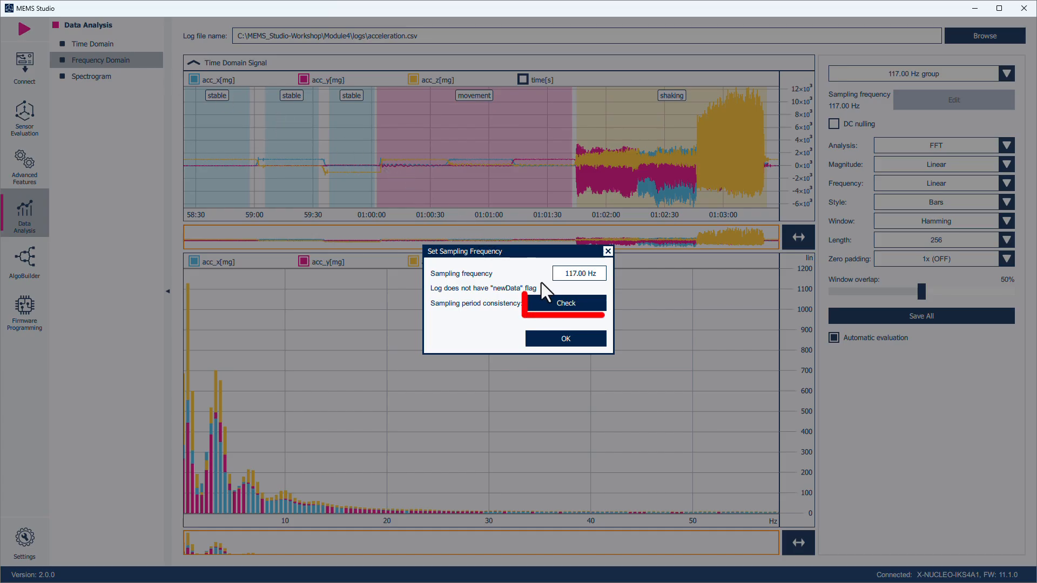
click(588, 303)
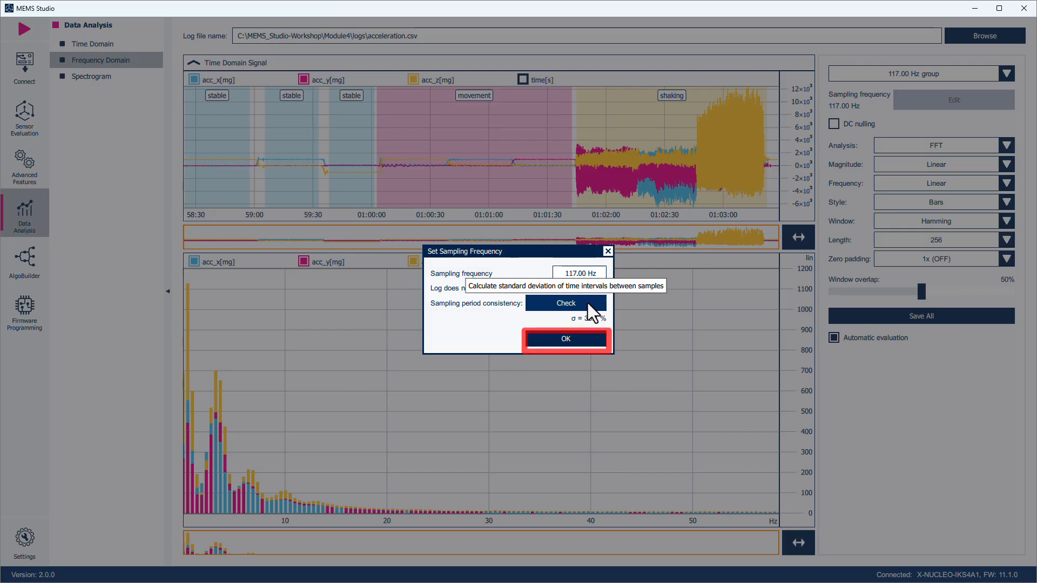
click(582, 338)
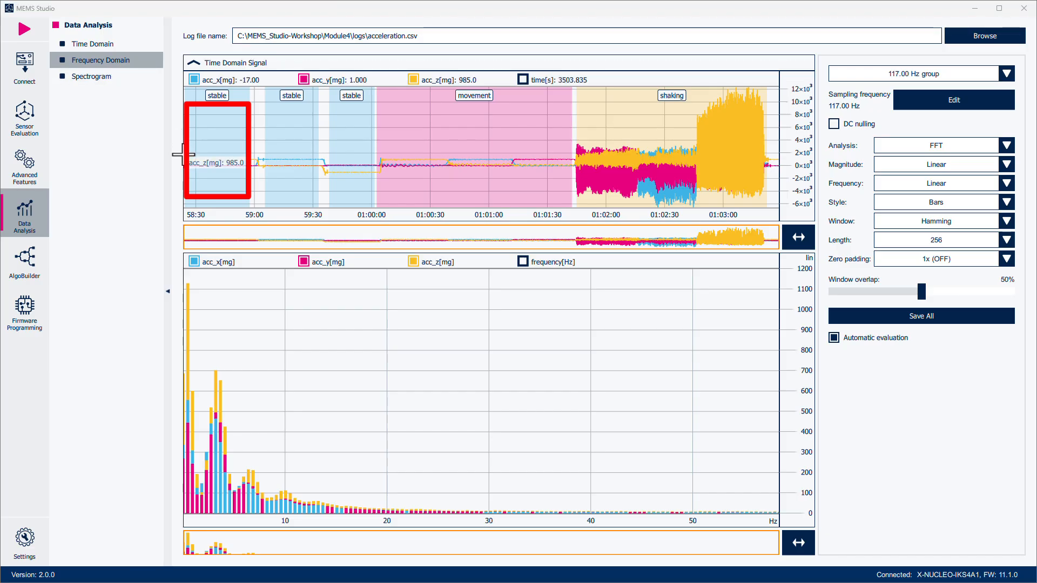
Examine the FFT of the first stable segment, the movement segment and the shaking segment by selecting each in the time-domain signal
drag(184, 155, 246, 153)
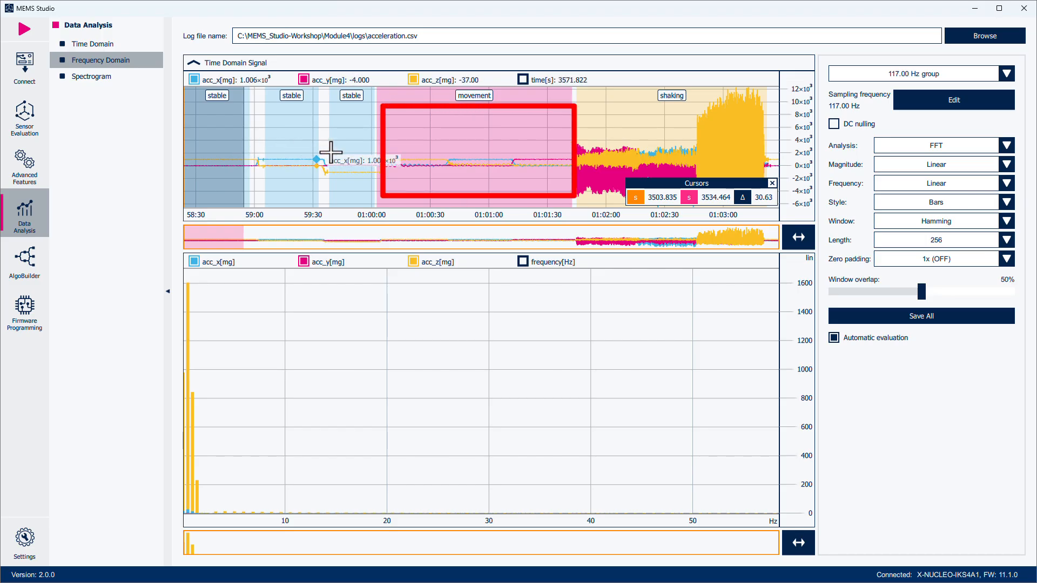
click(380, 145)
drag(379, 145, 562, 146)
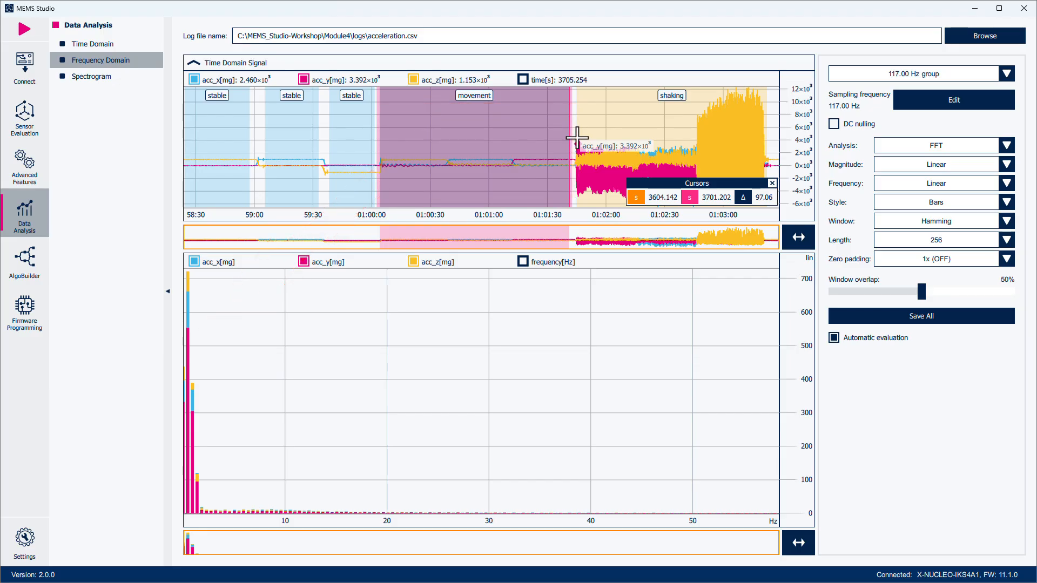
click(577, 137)
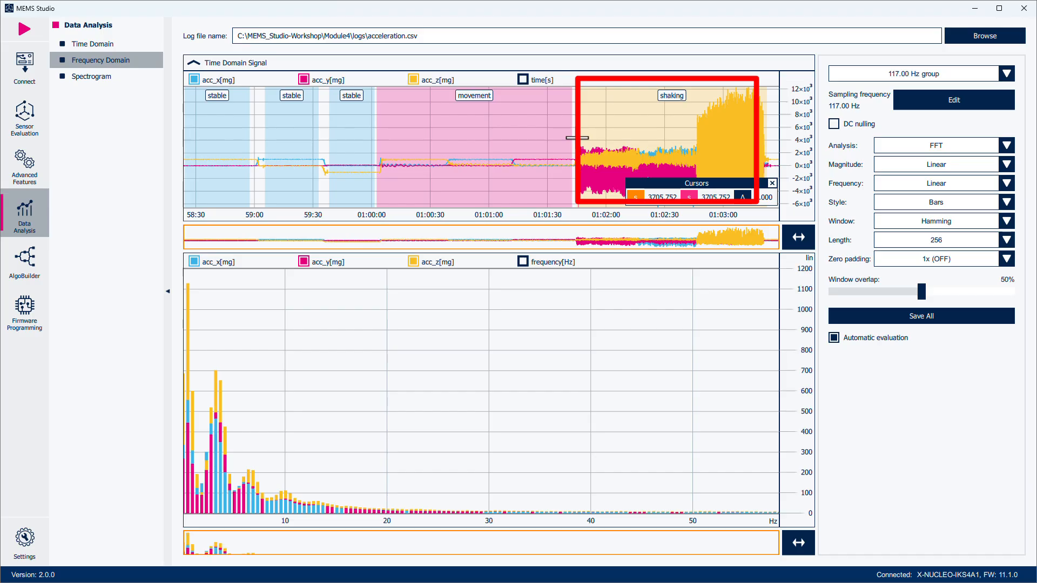
drag(577, 138, 762, 135)
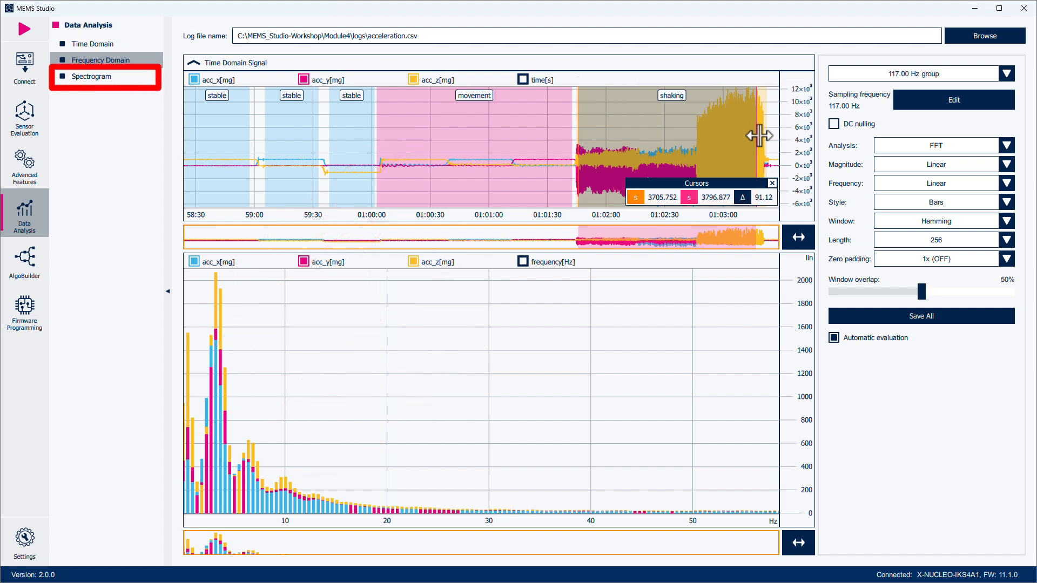
Examine the acc_x spectrogram of the log and return to the time-domain analysis
click(92, 77)
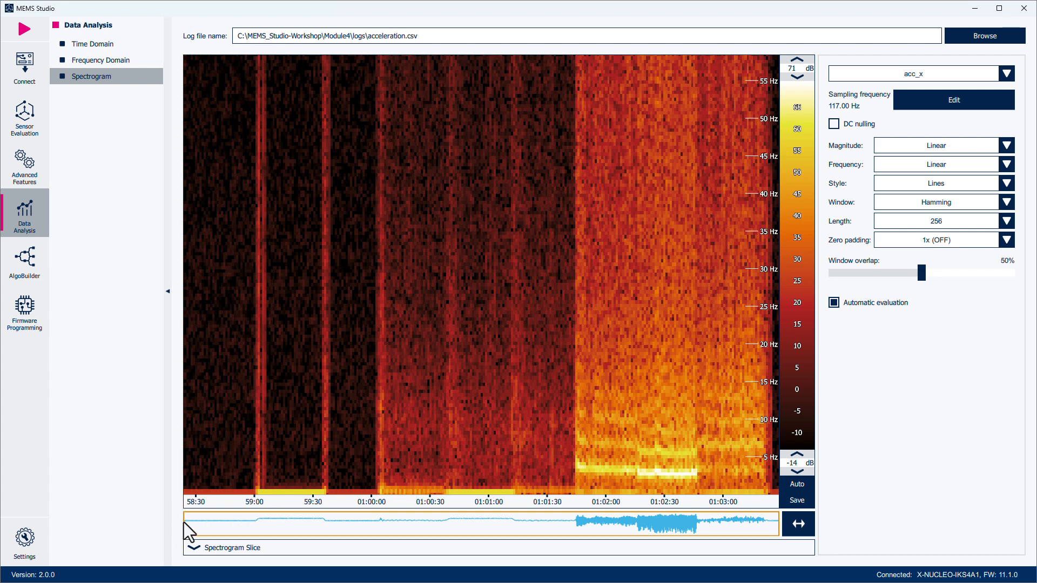
drag(189, 528, 144, 505)
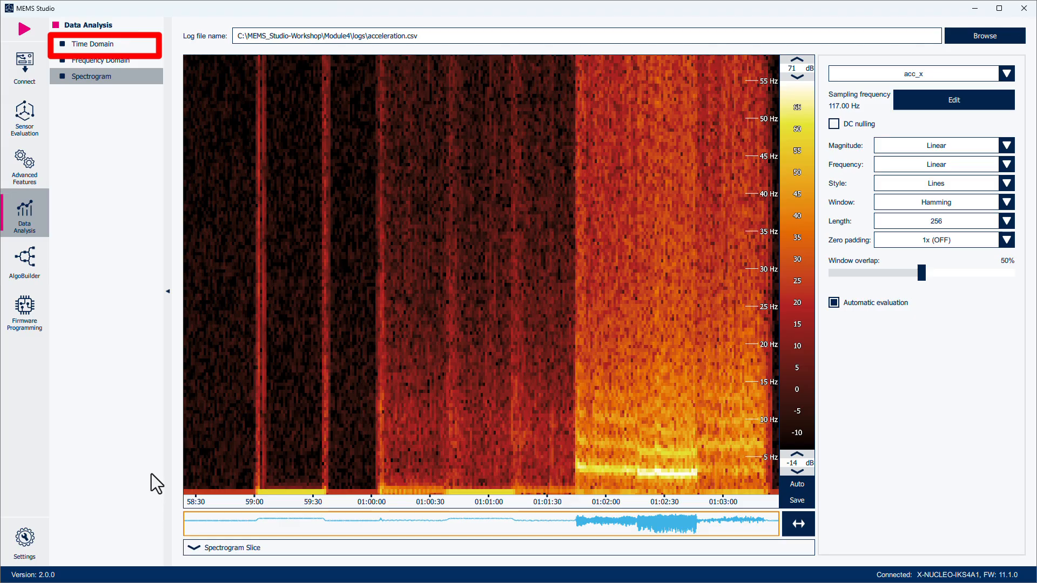
click(123, 49)
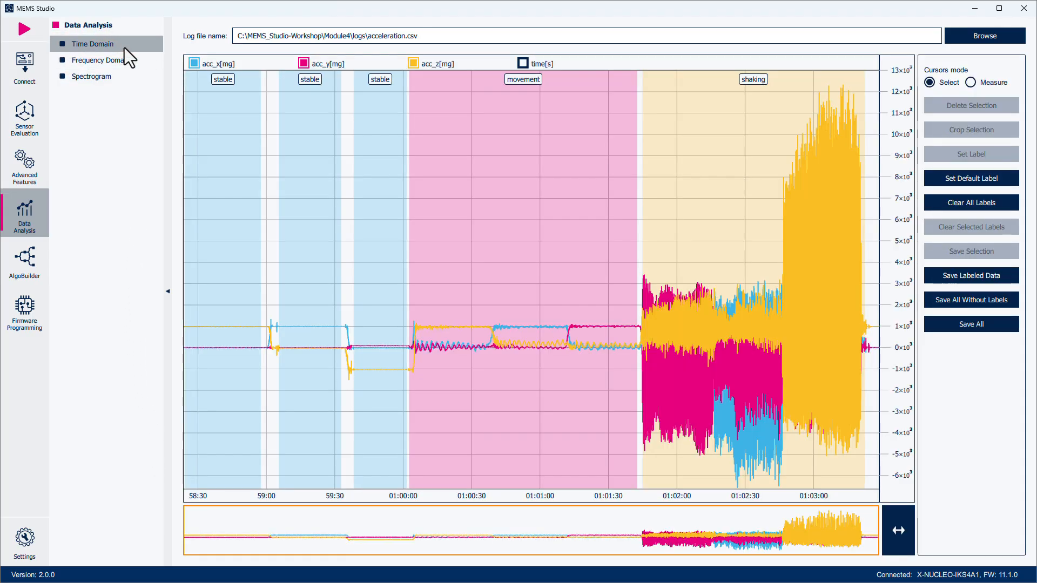